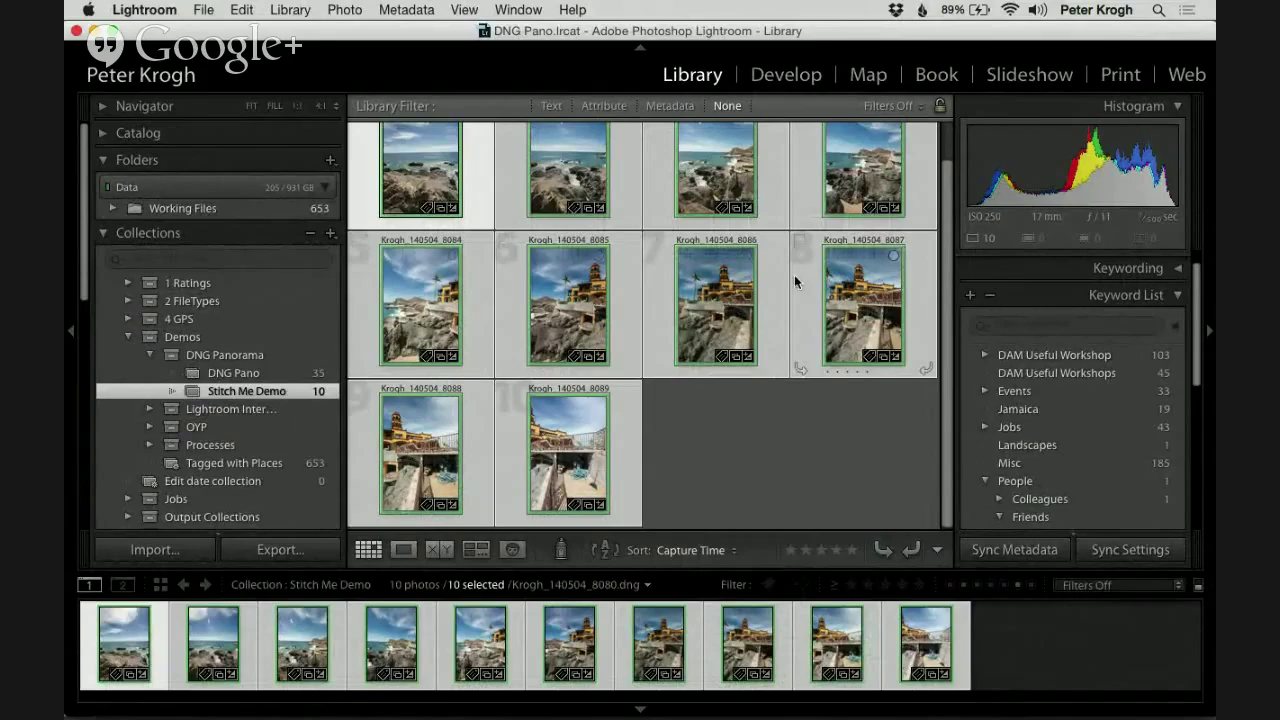
{"action": "scroll", "coordinate": [745, 285], "scroll_direction": "up", "scroll_amount": 2}
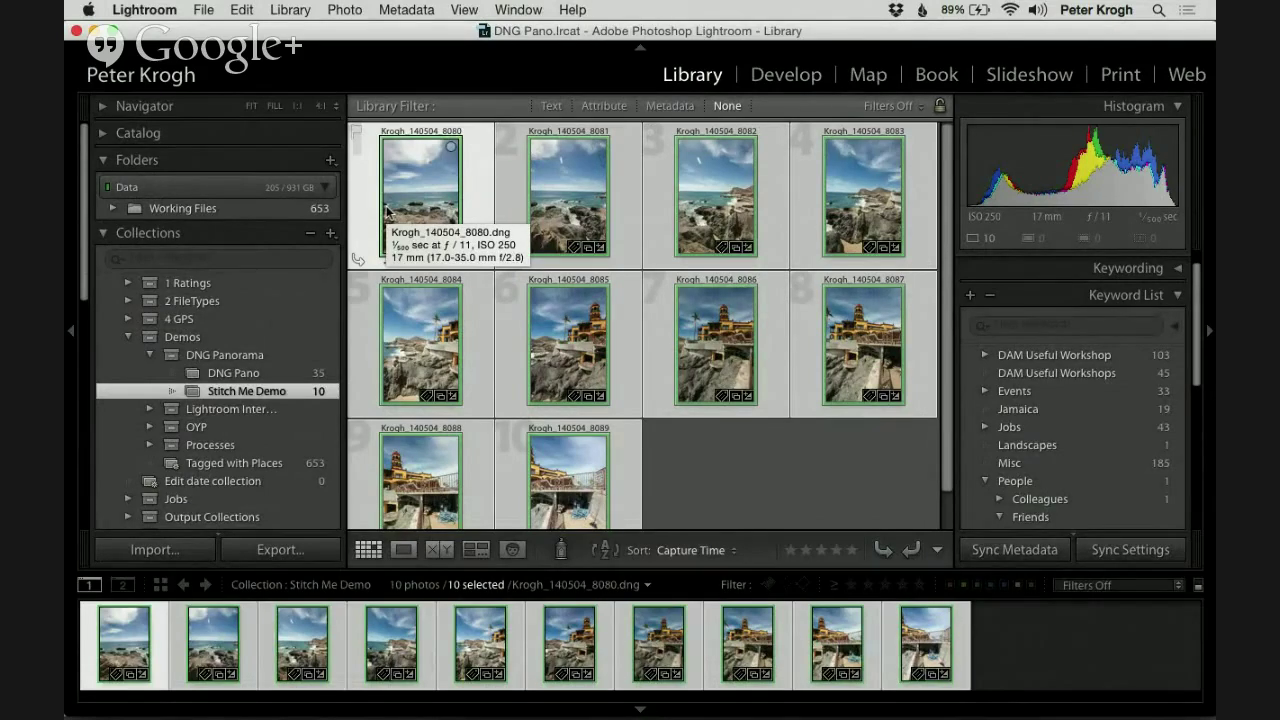
{"action": "left_click", "coordinate": [289, 10]}
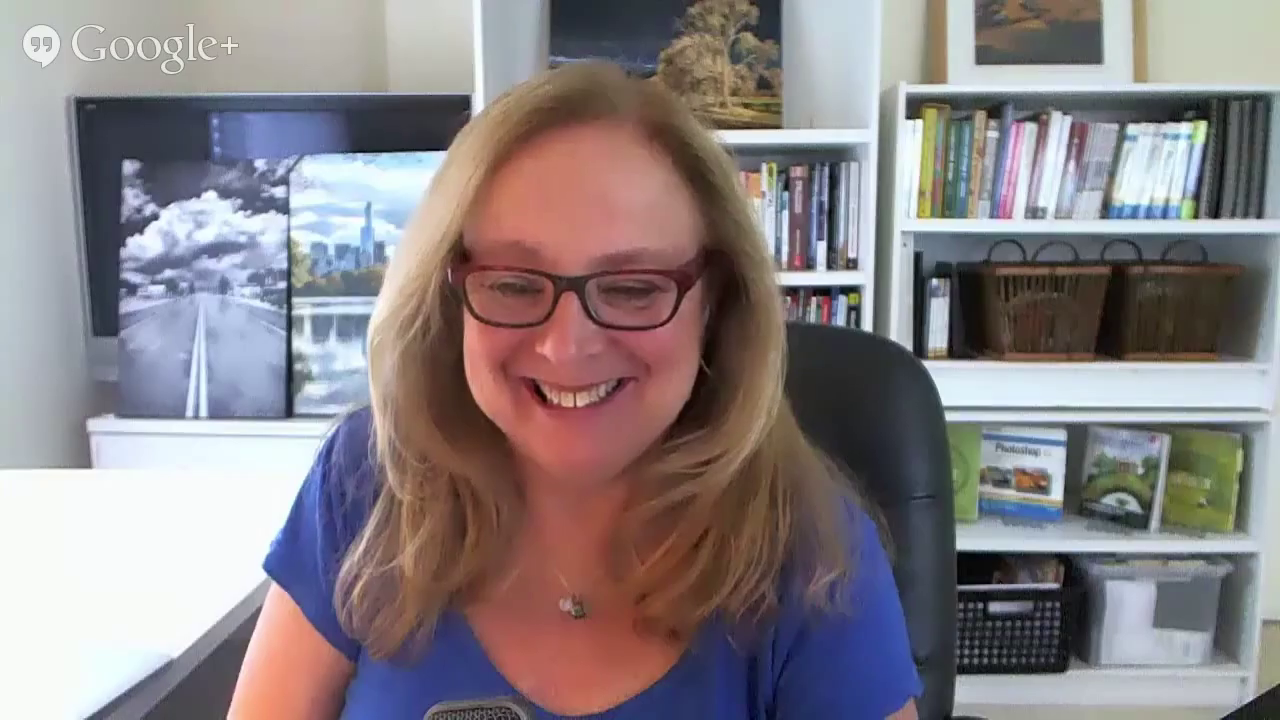
{"action": "left_click", "coordinate": [289, 10]}
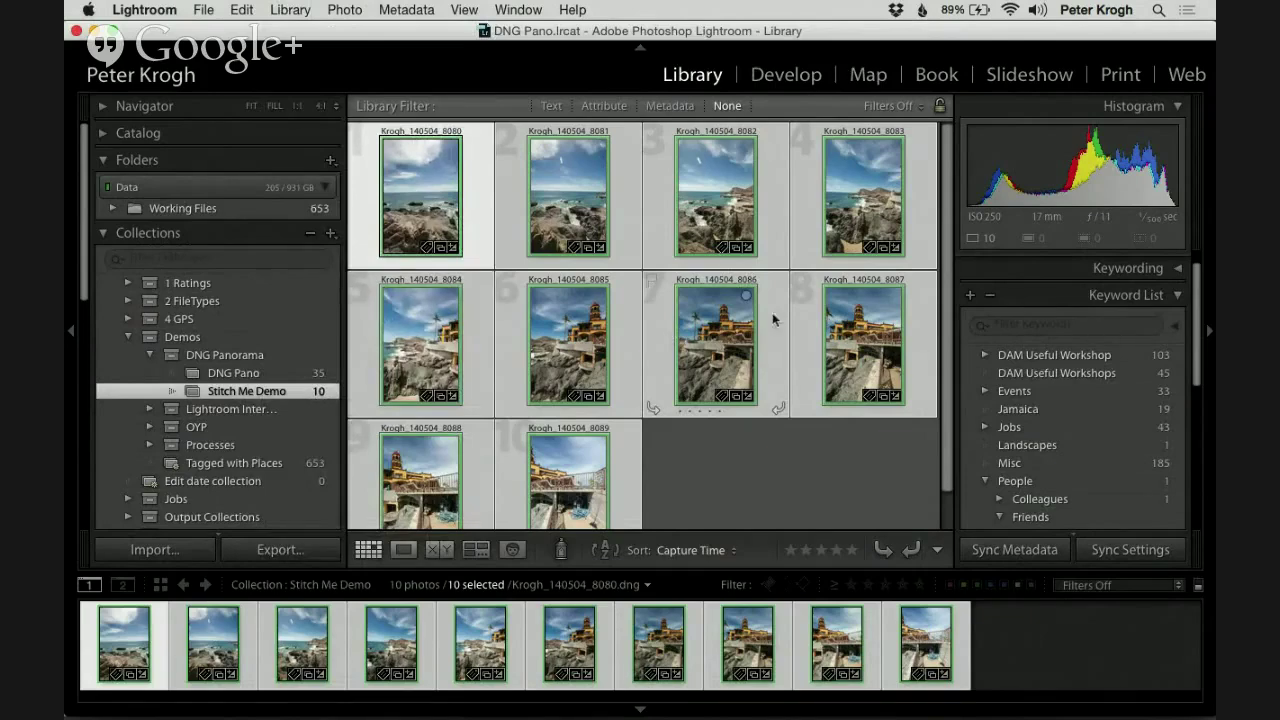
Select only the seventh photo in the Stitch Me Demo collection and set its color label to Pano
{"action": "left_click", "coordinate": [732, 451]}
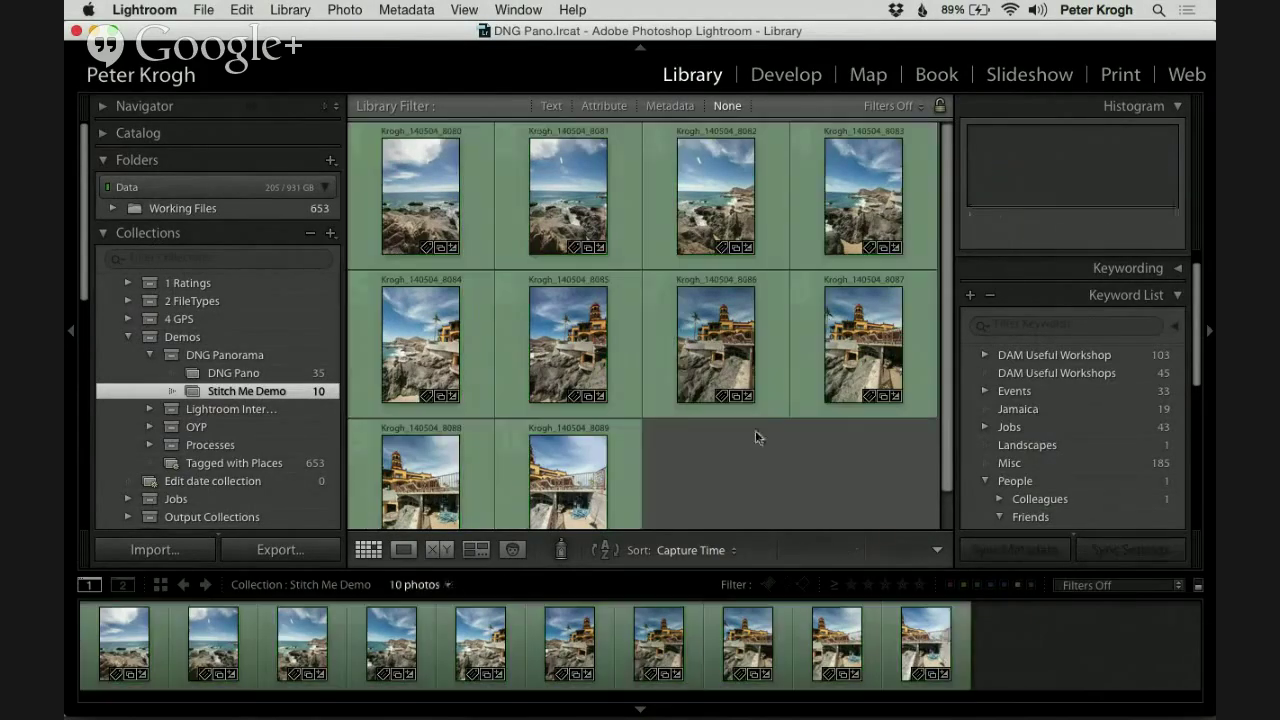
{"action": "left_click", "coordinate": [725, 363]}
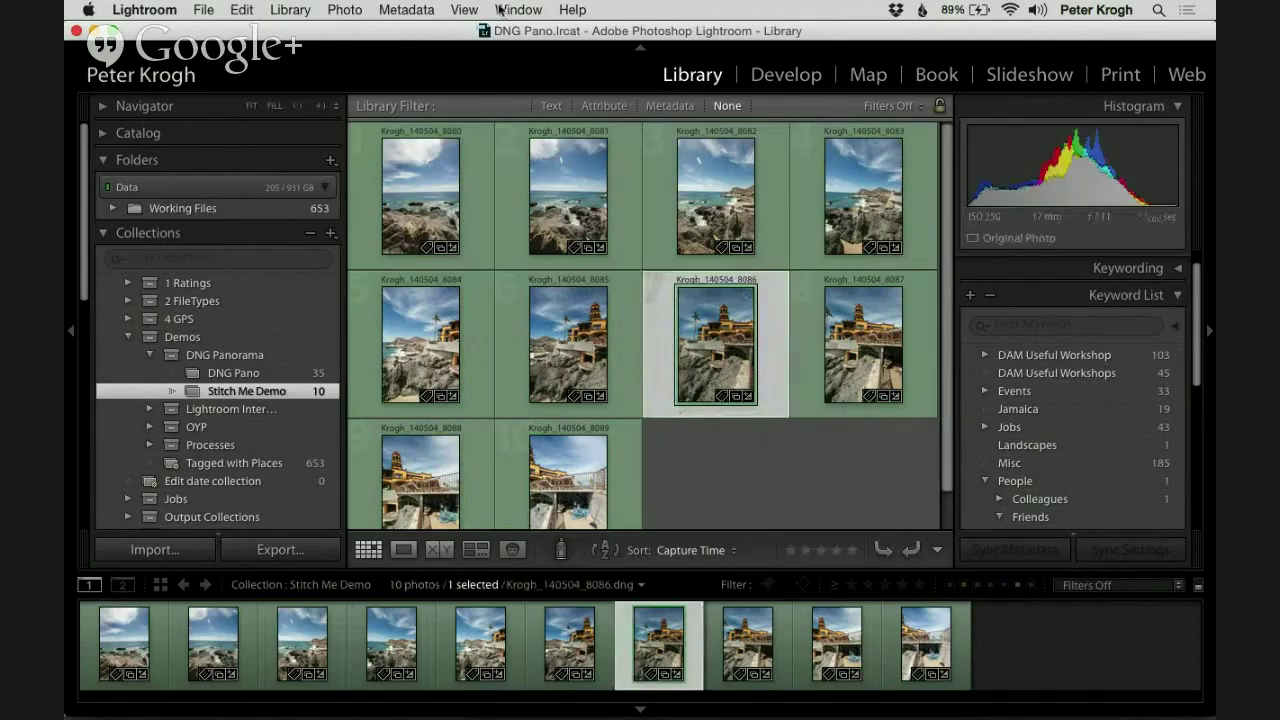
{"action": "left_click", "coordinate": [345, 10]}
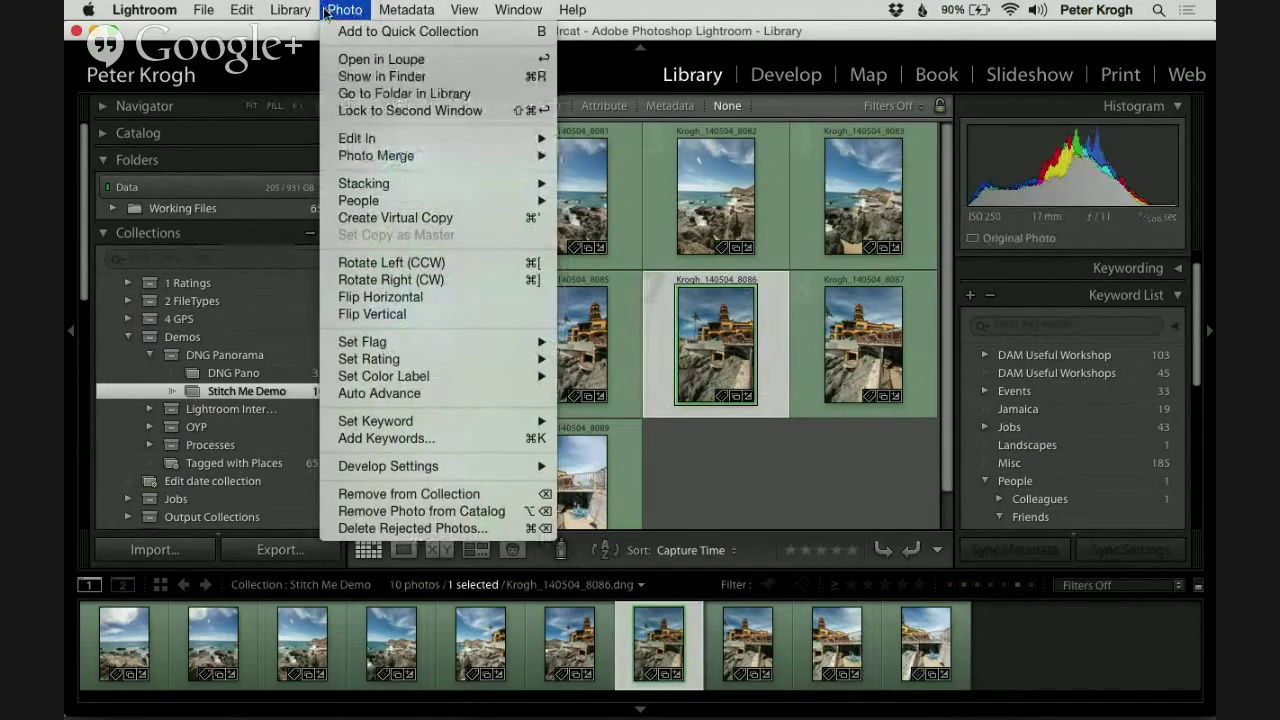
{"action": "mouse_move", "coordinate": [411, 376]}
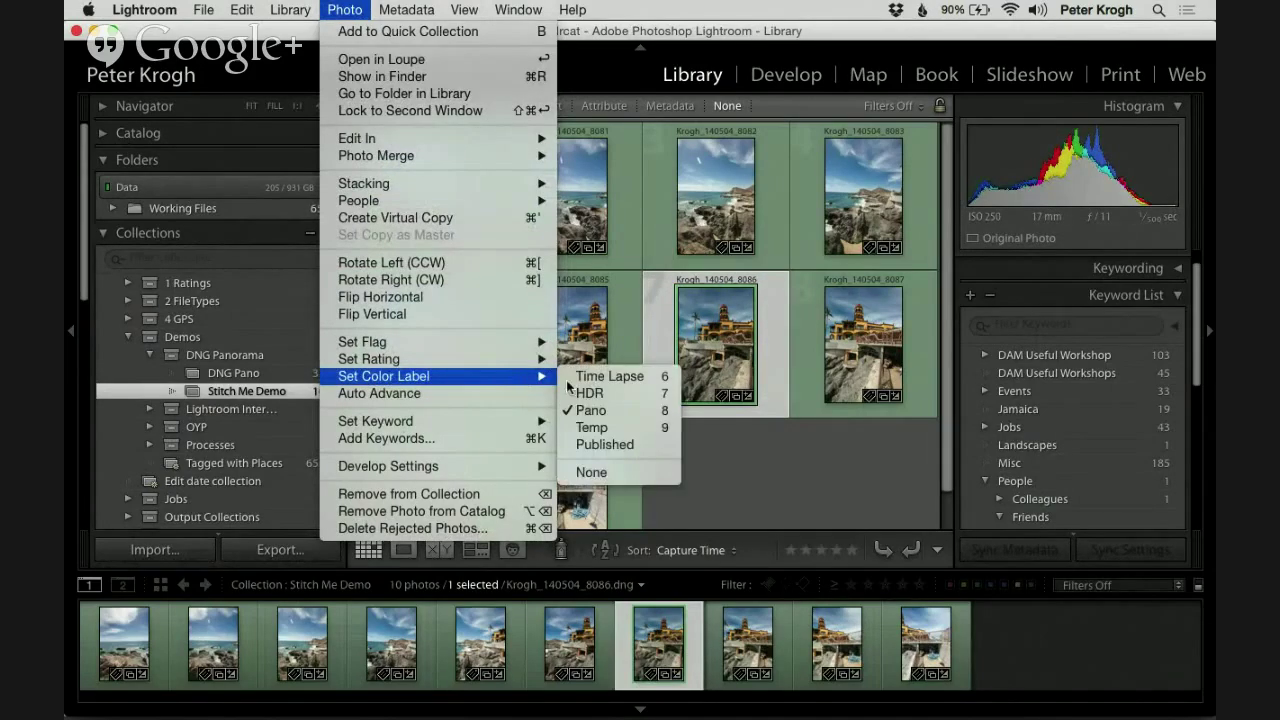
{"action": "left_click", "coordinate": [587, 411]}
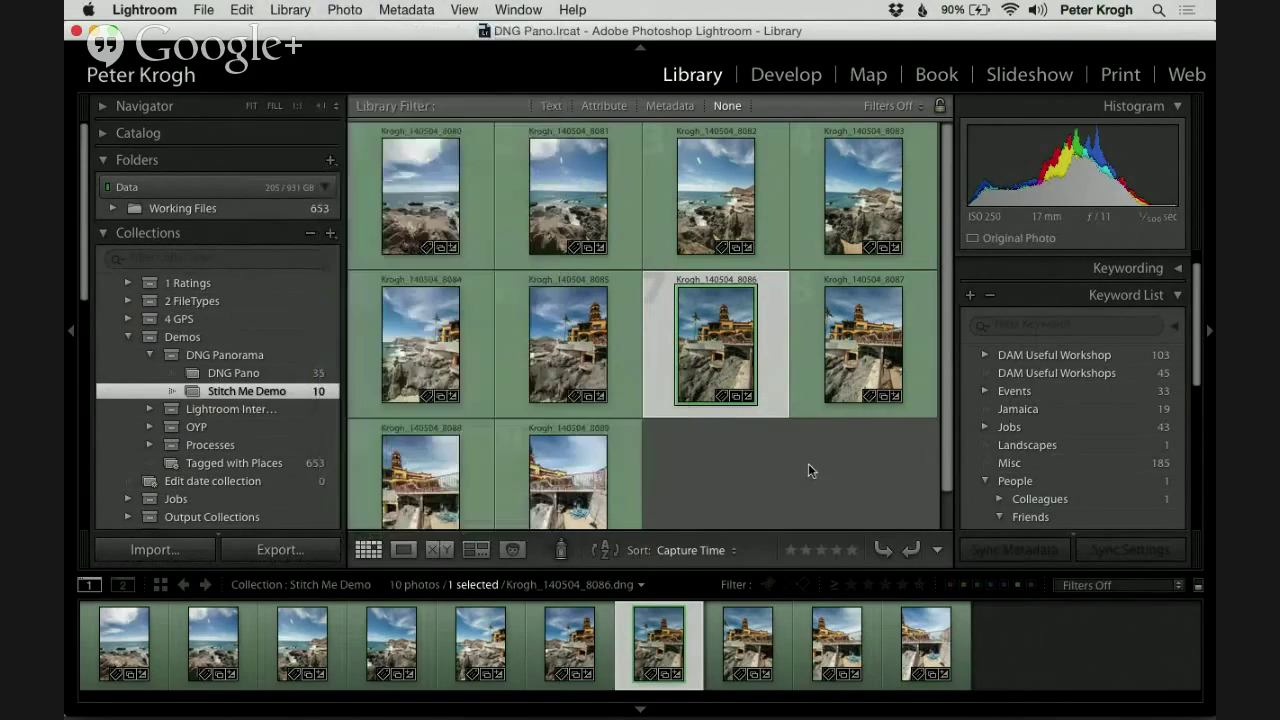
Select all ten photos in the collection and start a Panorama photo merge
{"action": "left_click", "coordinate": [424, 228]}
{"action": "key", "text": "super+a"}
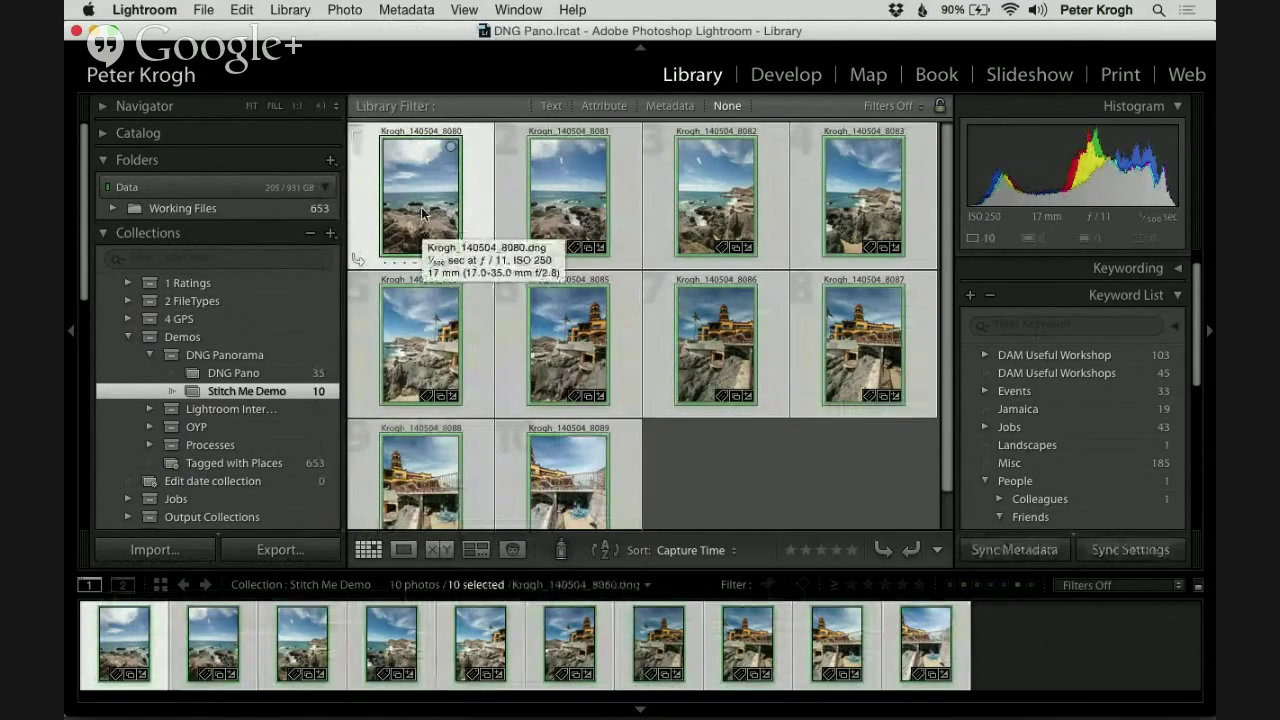
{"action": "left_click", "coordinate": [338, 10]}
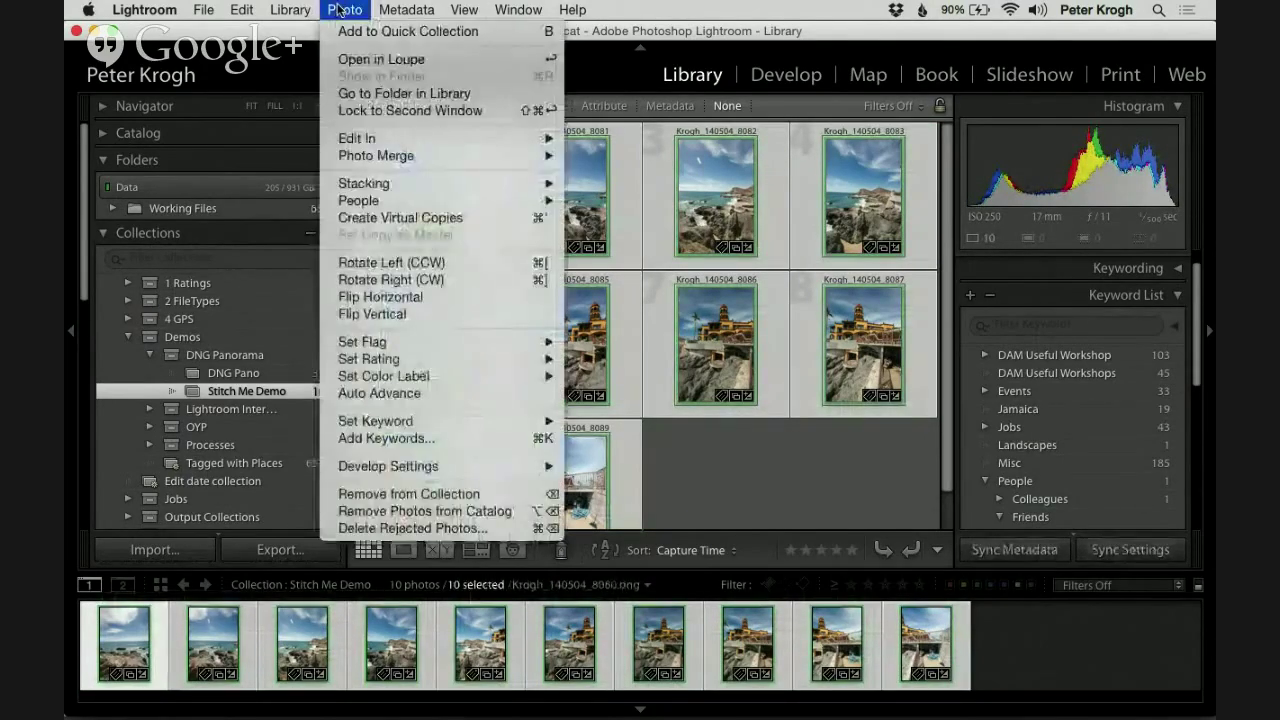
{"action": "mouse_move", "coordinate": [360, 157]}
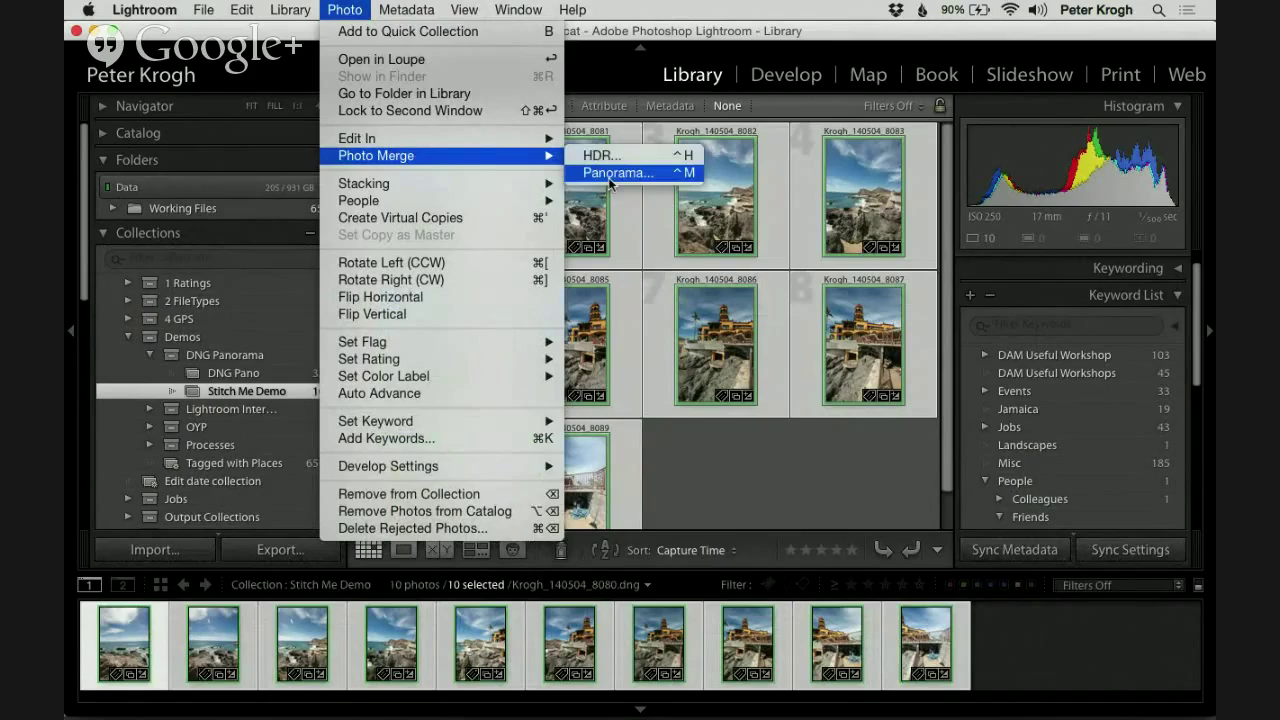
{"action": "mouse_move", "coordinate": [533, 138]}
{"action": "left_click", "coordinate": [617, 173]}
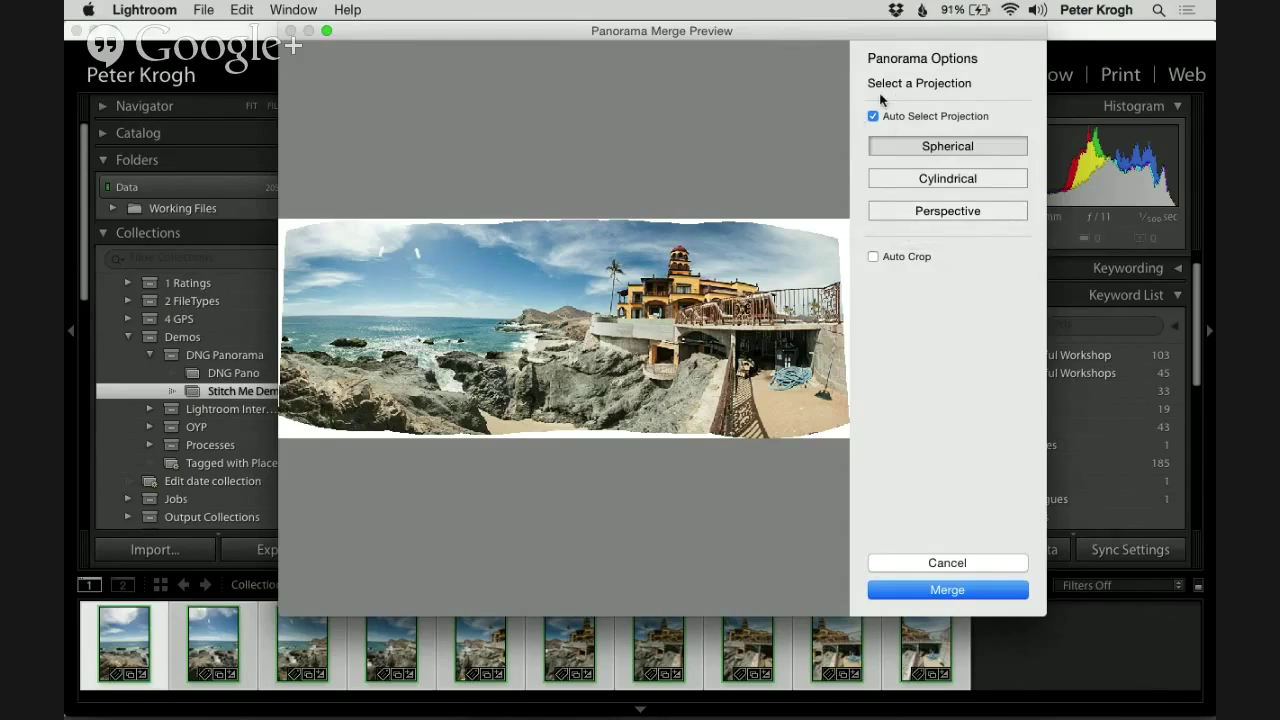
Compare the Cylindrical, Perspective and Spherical projections in the merge preview and return to Auto Select Projection
{"action": "left_click", "coordinate": [920, 185]}
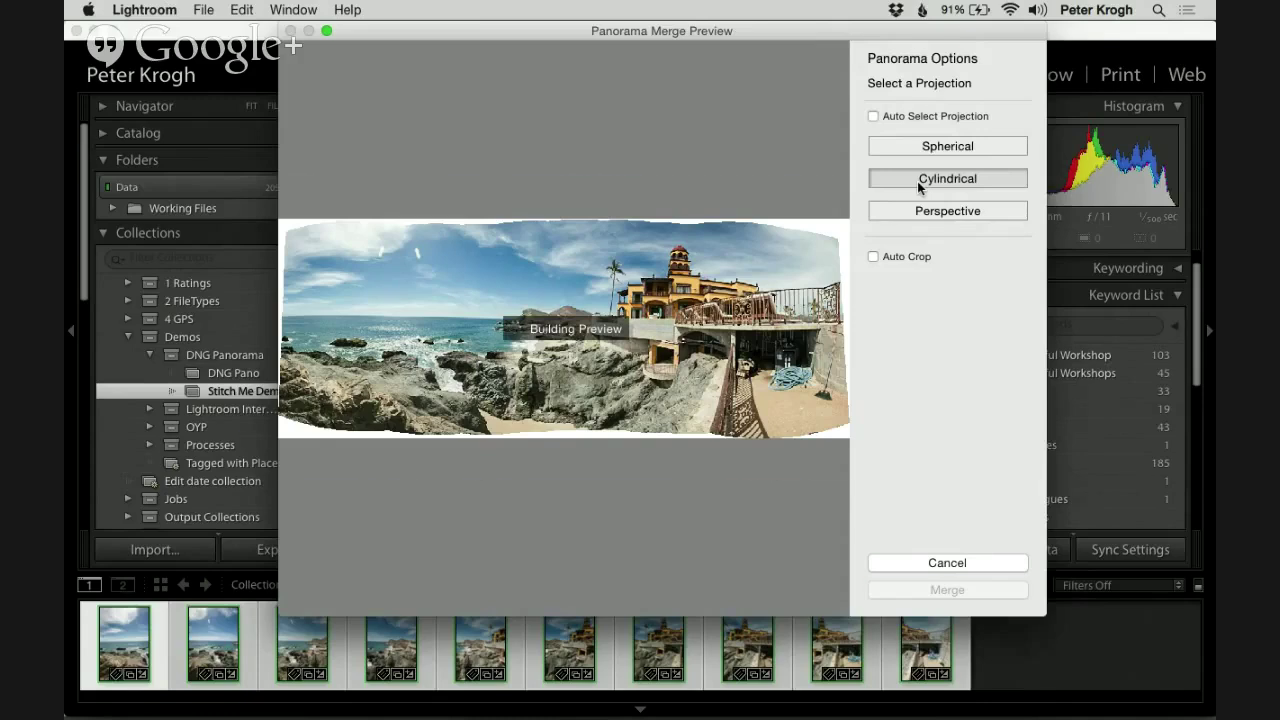
{"action": "left_click", "coordinate": [927, 214]}
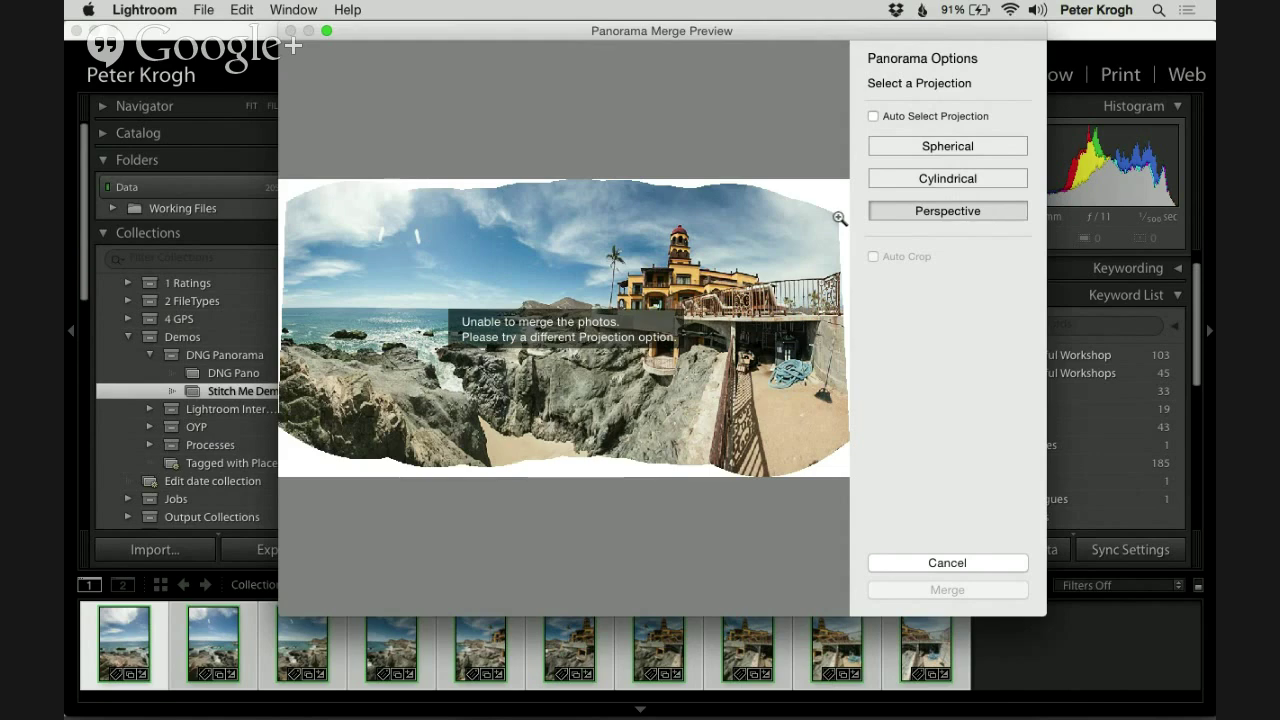
{"action": "left_click", "coordinate": [926, 148]}
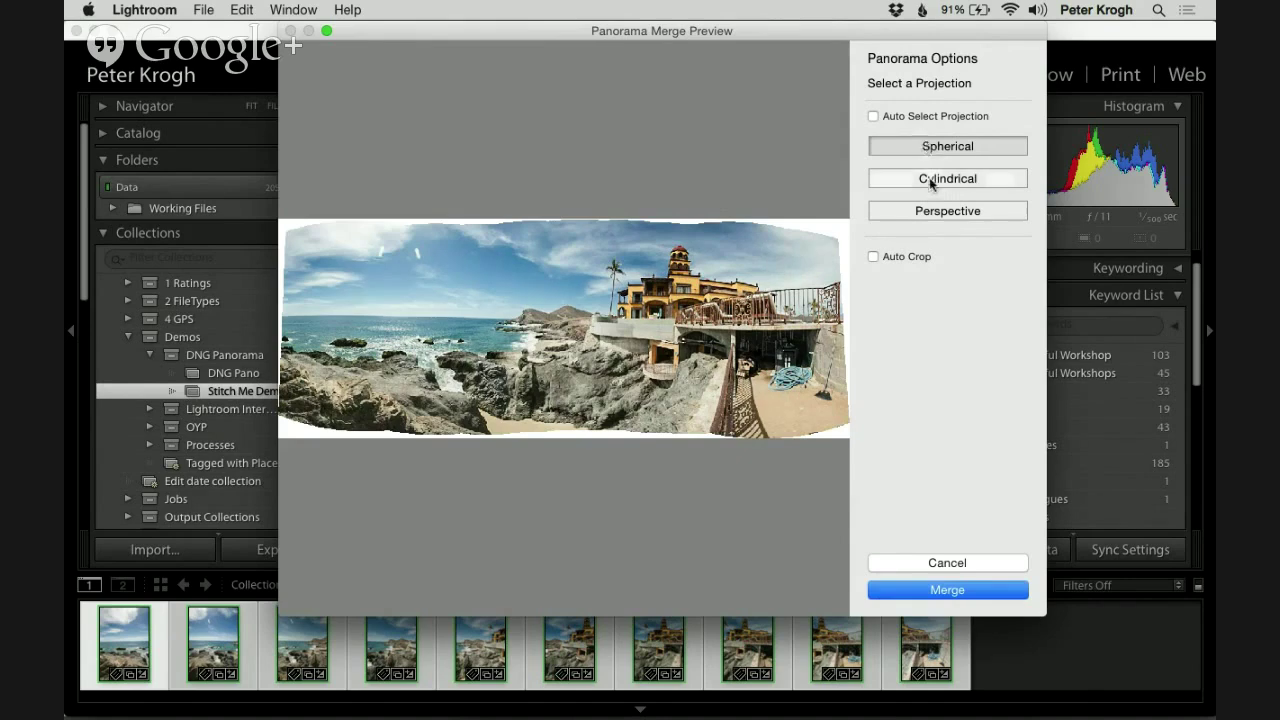
{"action": "left_click", "coordinate": [930, 180]}
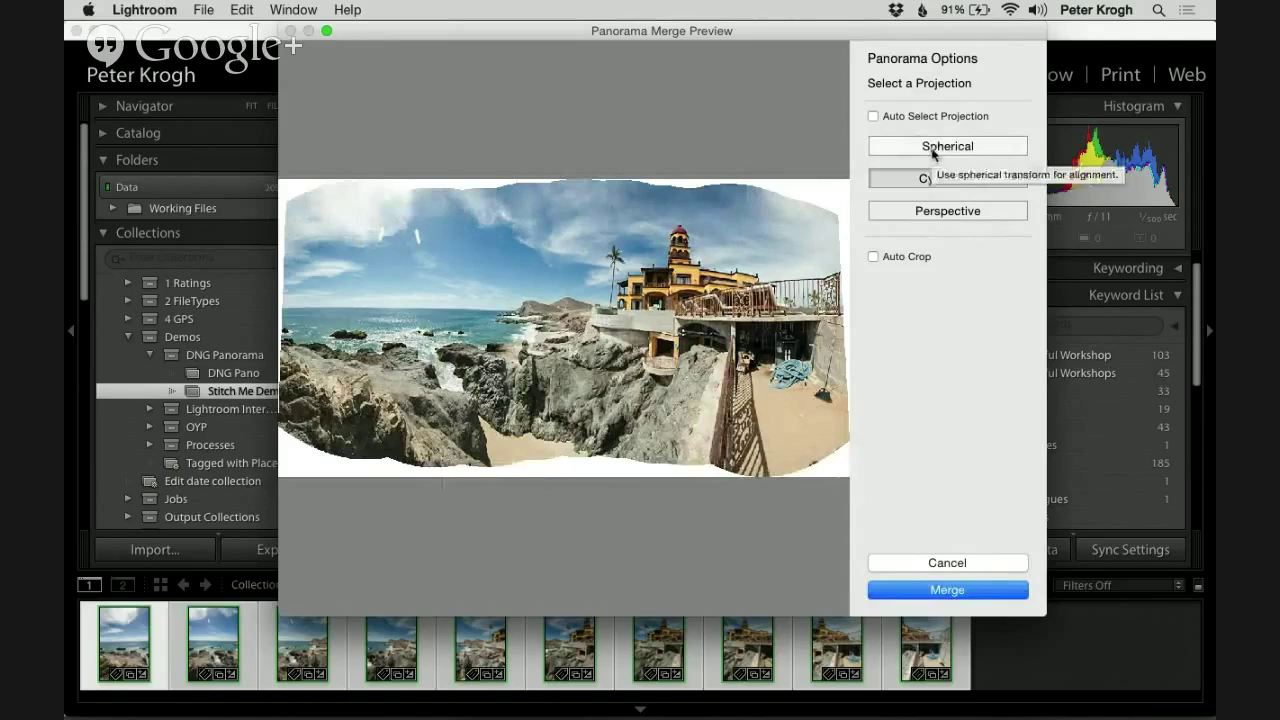
{"action": "left_click", "coordinate": [940, 150]}
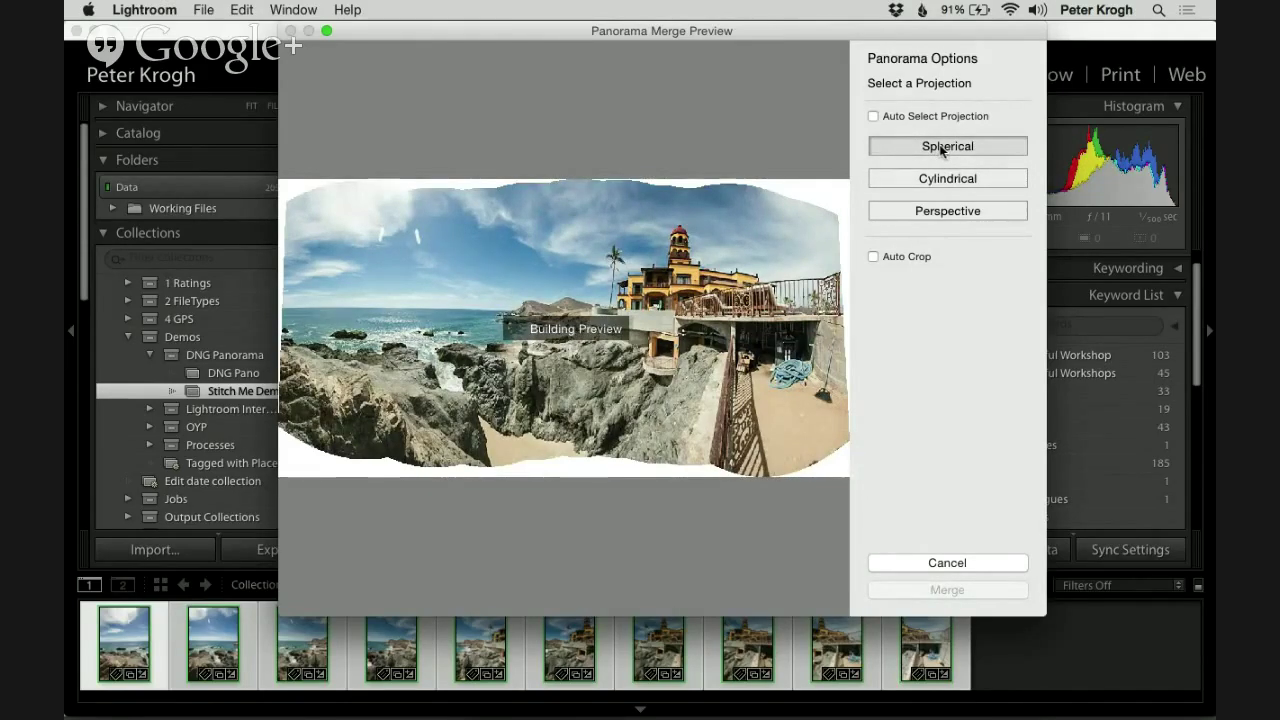
{"action": "left_click", "coordinate": [873, 117]}
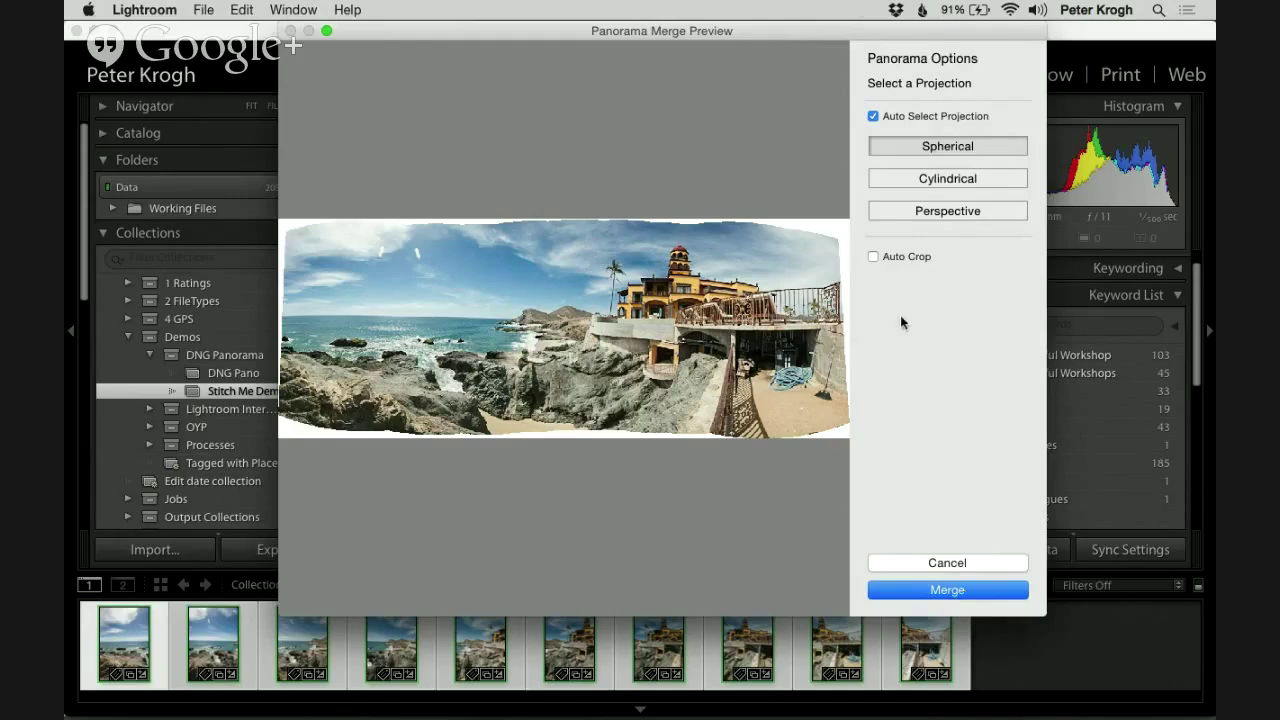
Switch Auto Crop on and off repeatedly to compare the cropped and uncropped panorama, leaving it off
{"action": "left_click", "coordinate": [873, 257]}
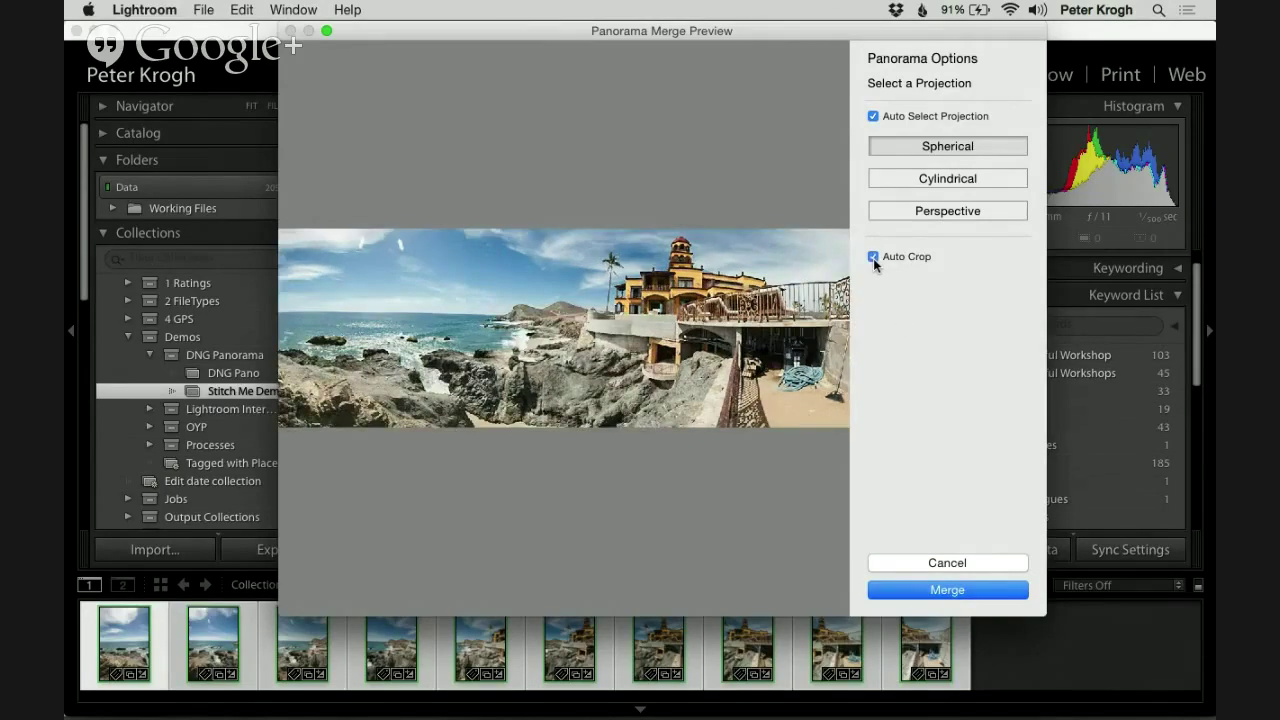
{"action": "left_click", "coordinate": [873, 257]}
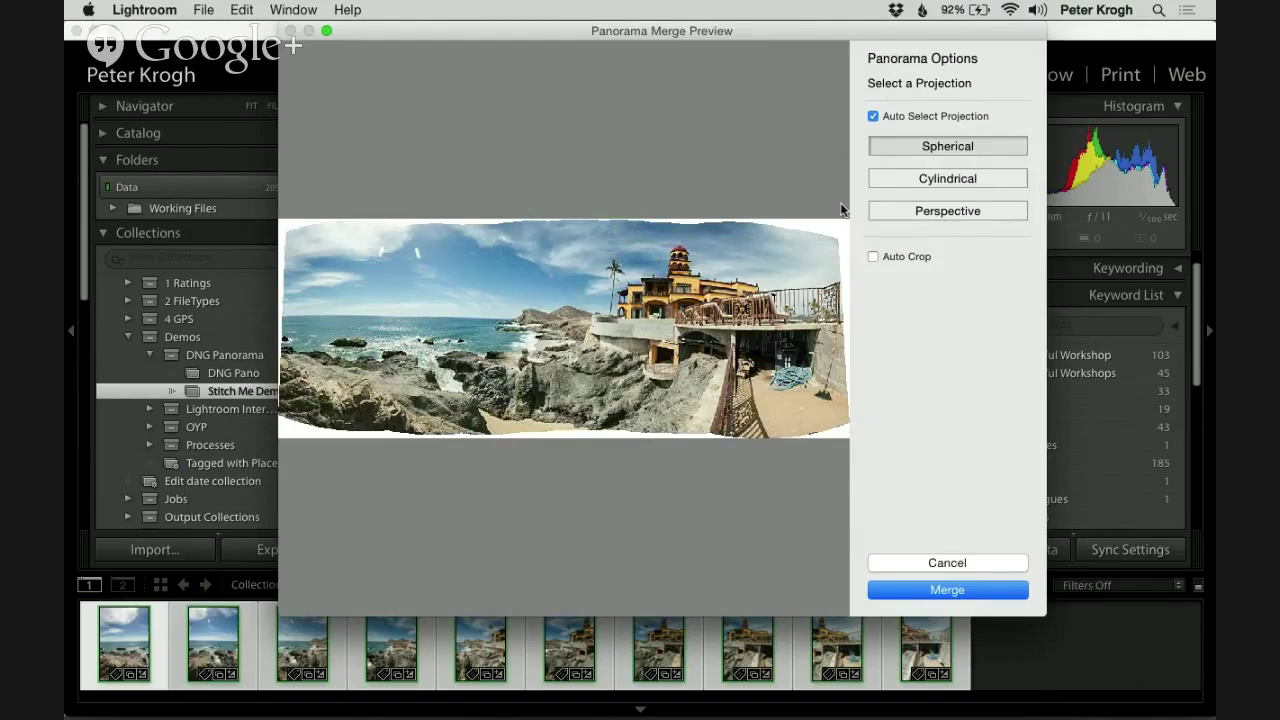
{"action": "left_click", "coordinate": [872, 257]}
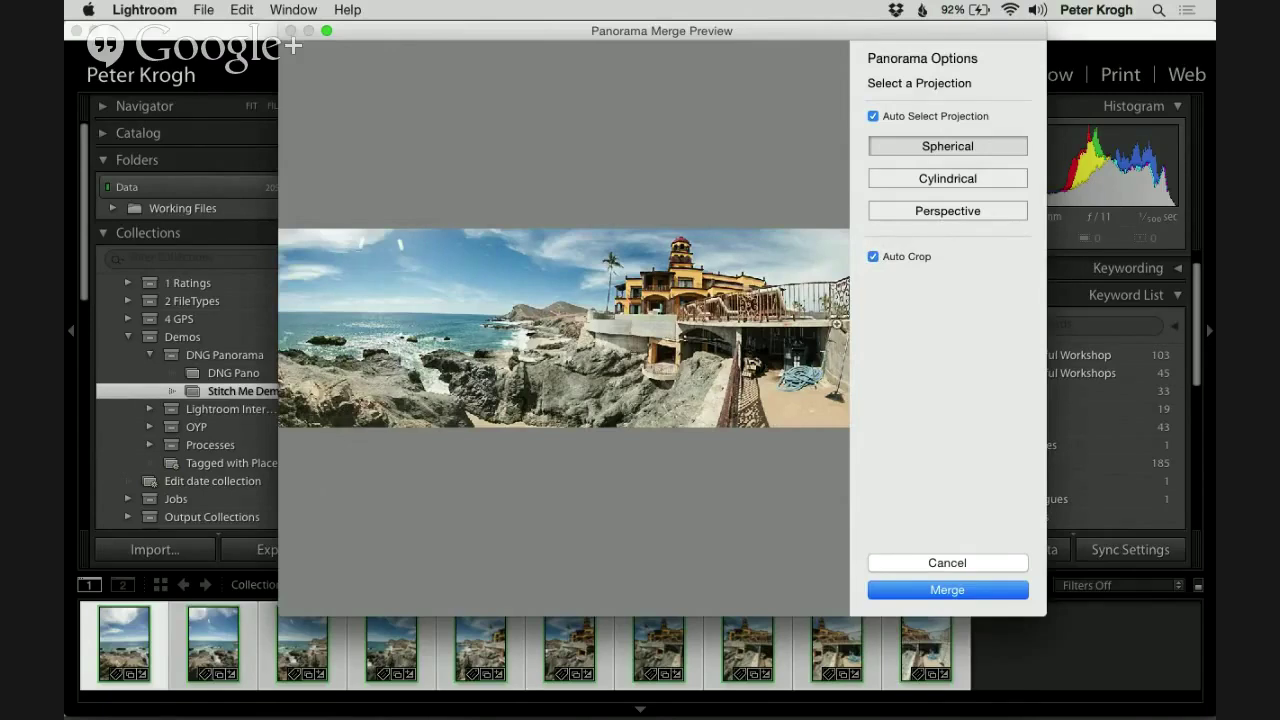
{"action": "left_click", "coordinate": [872, 257]}
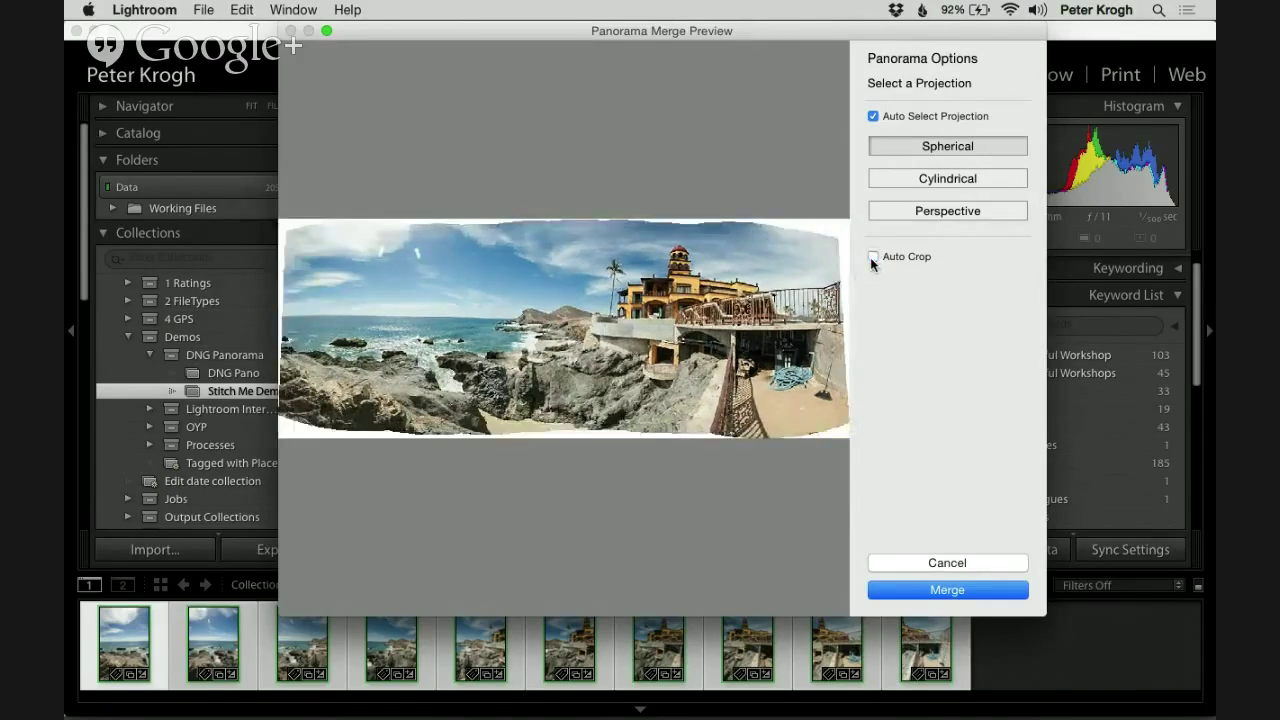
{"action": "left_click", "coordinate": [872, 257]}
{"action": "left_click", "coordinate": [872, 257]}
{"action": "left_click", "coordinate": [870, 257]}
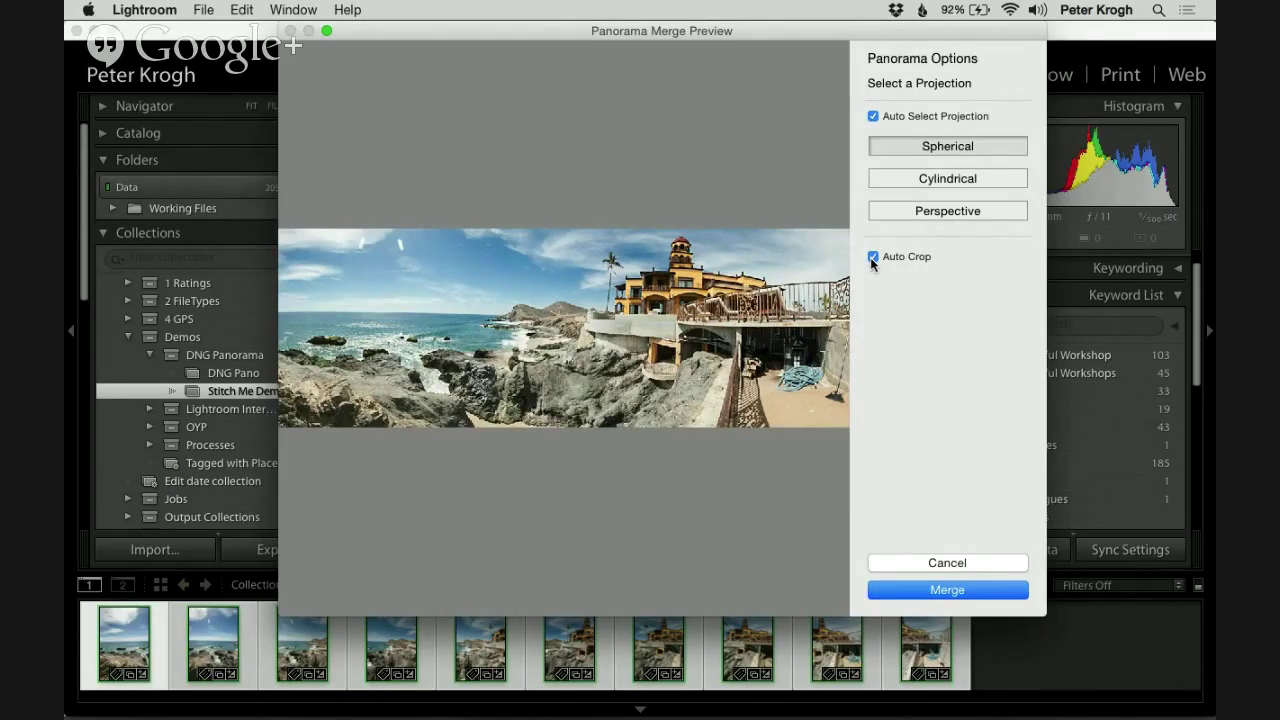
{"action": "left_click", "coordinate": [870, 257]}
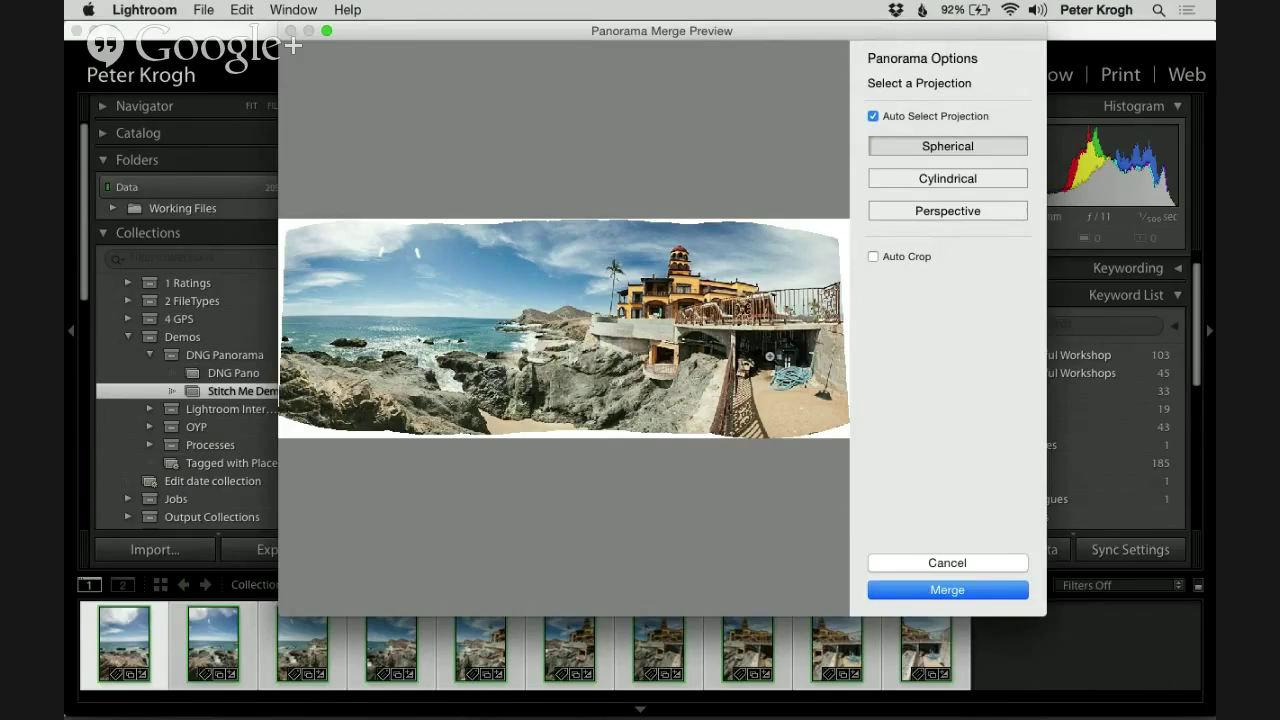
{"action": "left_click", "coordinate": [873, 257]}
{"action": "left_click", "coordinate": [873, 257]}
{"action": "left_click", "coordinate": [873, 257]}
{"action": "left_click", "coordinate": [873, 257]}
{"action": "left_click", "coordinate": [873, 257]}
{"action": "left_click", "coordinate": [873, 257]}
{"action": "left_click", "coordinate": [873, 257]}
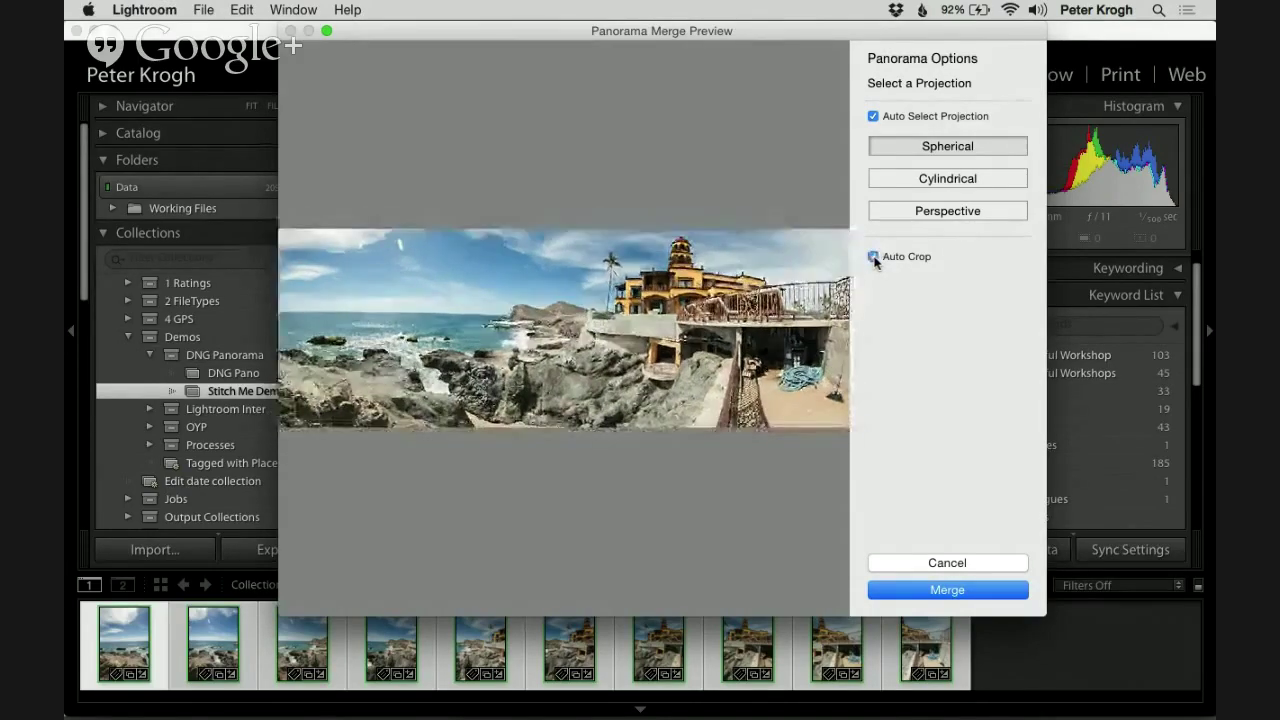
{"action": "left_click", "coordinate": [873, 257]}
{"action": "left_click", "coordinate": [873, 257]}
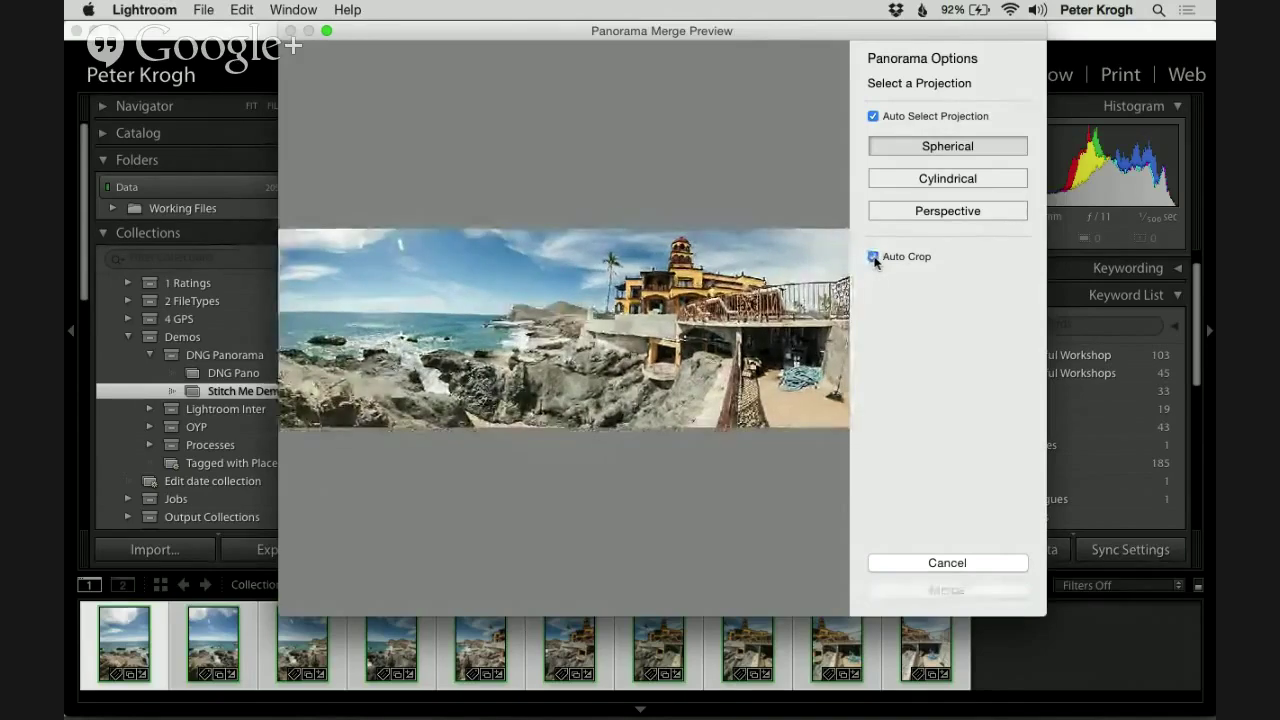
{"action": "left_click", "coordinate": [873, 257]}
{"action": "left_click", "coordinate": [873, 257]}
{"action": "left_click", "coordinate": [873, 257]}
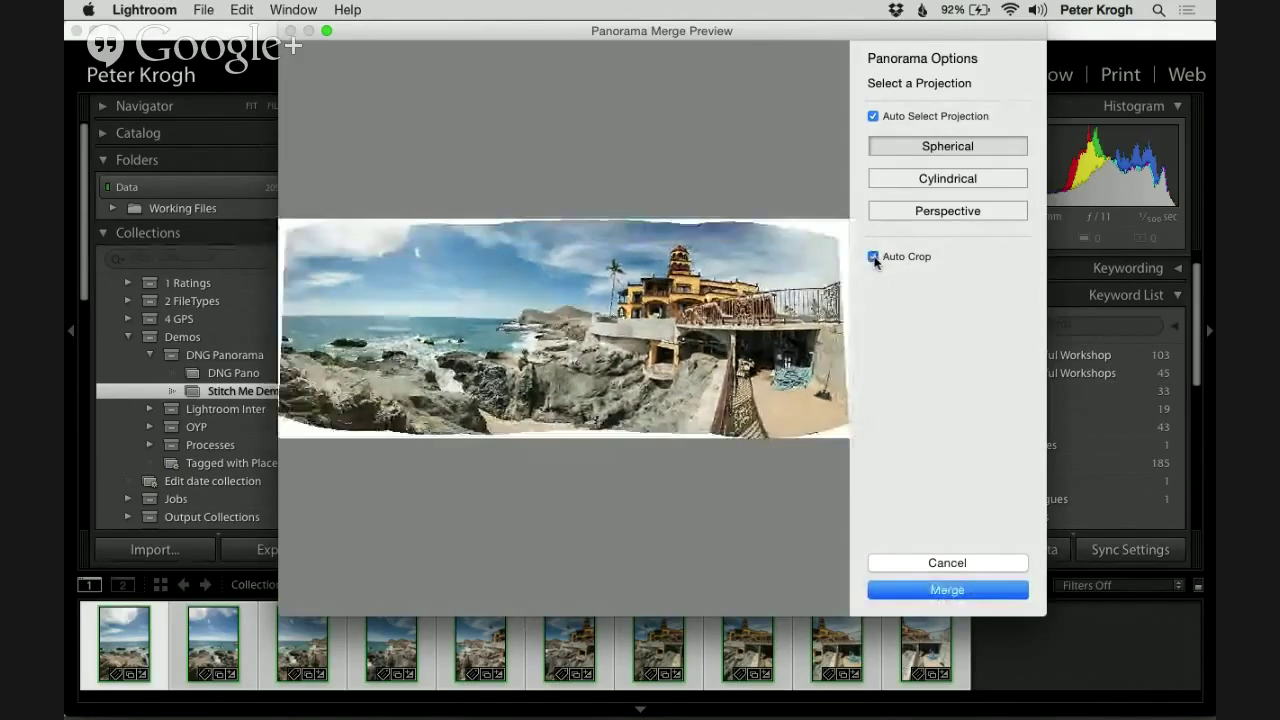
Merge the uncropped panorama and open the resulting photo for editing in the Develop module
{"action": "left_click", "coordinate": [916, 590]}
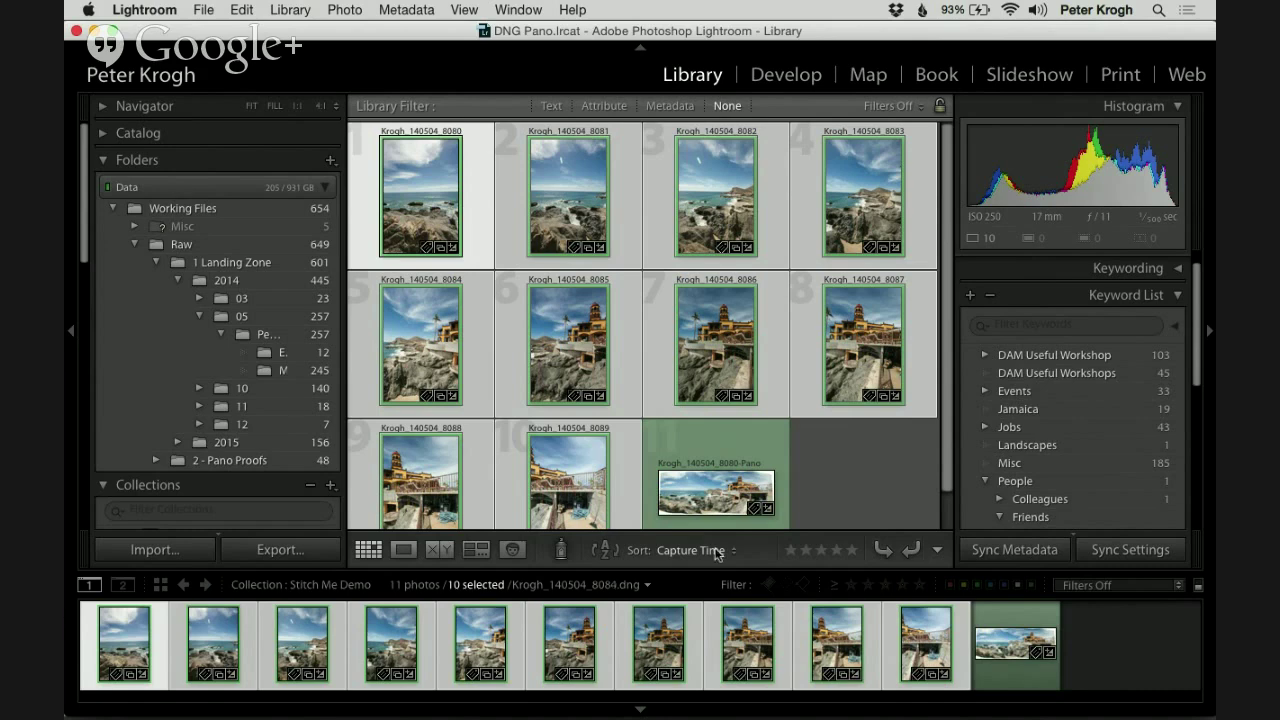
{"action": "double_click", "coordinate": [700, 495]}
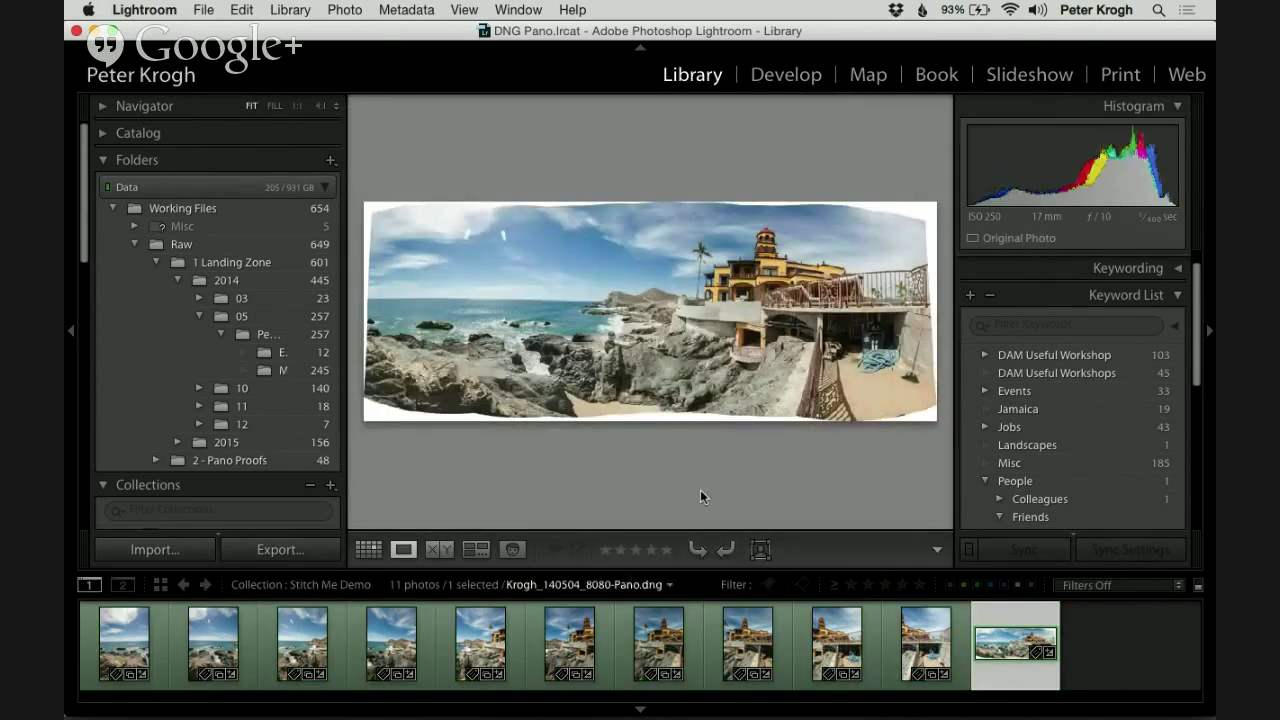
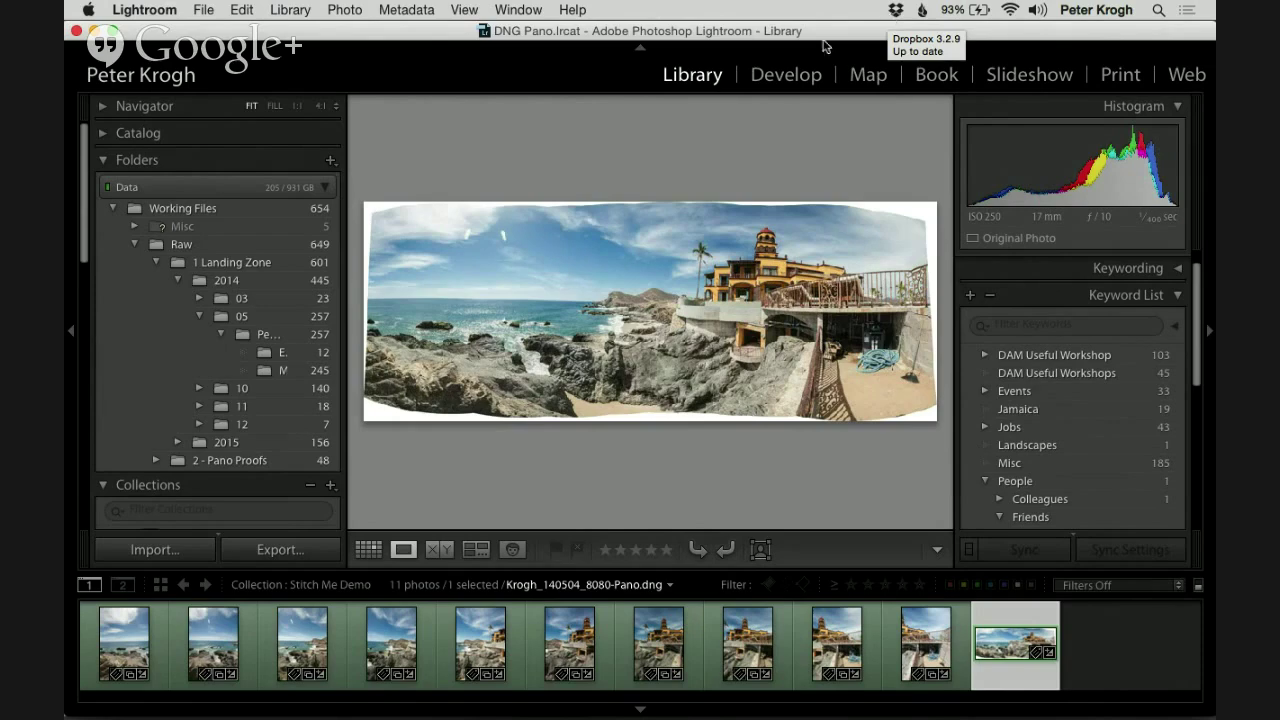
{"action": "left_click", "coordinate": [773, 78]}
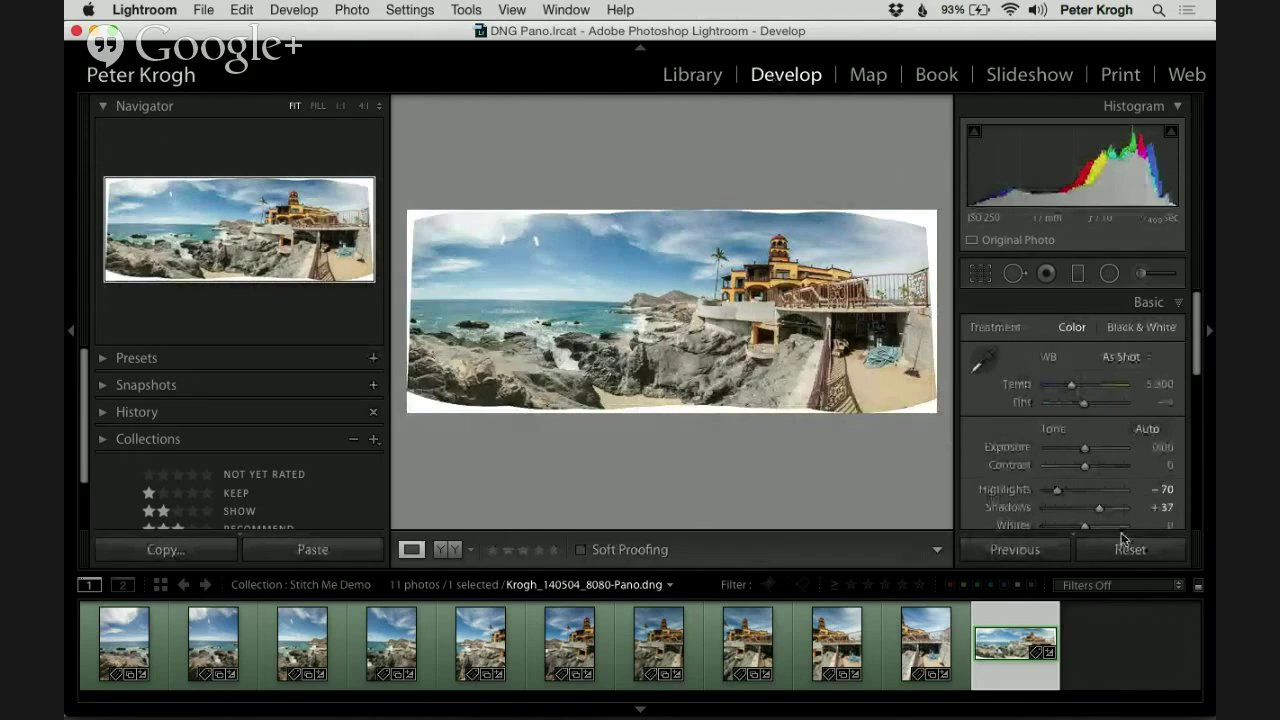
Set the panorama's Highlights to -5 and Shadows to +1, and increase its Clarity
{"action": "scroll", "coordinate": [1118, 440], "scroll_direction": "down", "scroll_amount": 2}
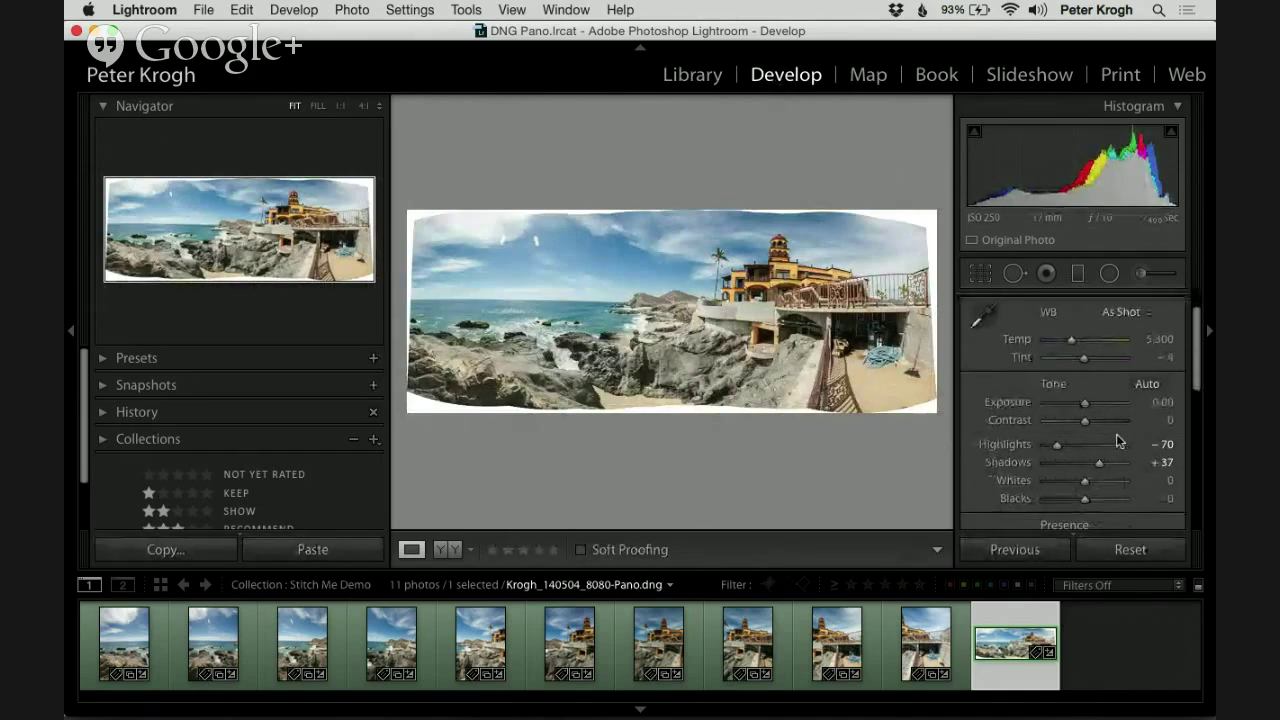
{"action": "left_click_drag", "start_coordinate": [1057, 444], "coordinate": [1087, 472]}
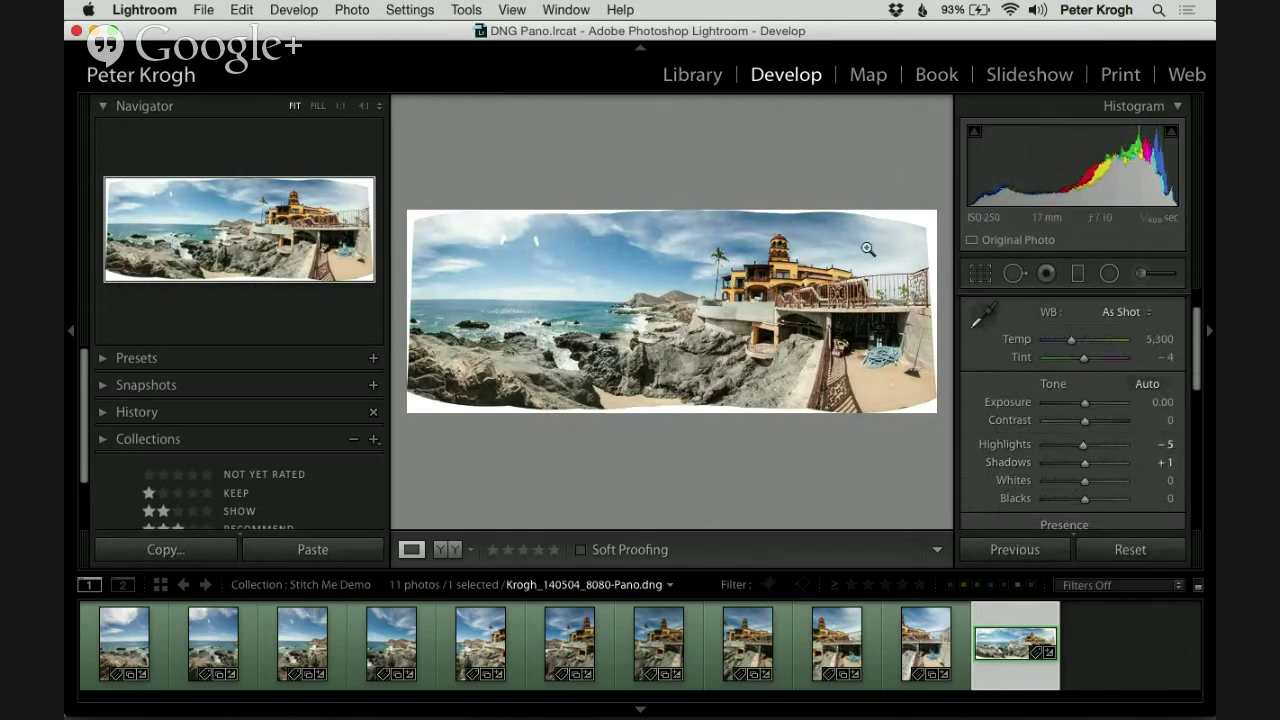
{"action": "scroll", "coordinate": [1122, 424], "scroll_direction": "down", "scroll_amount": 3}
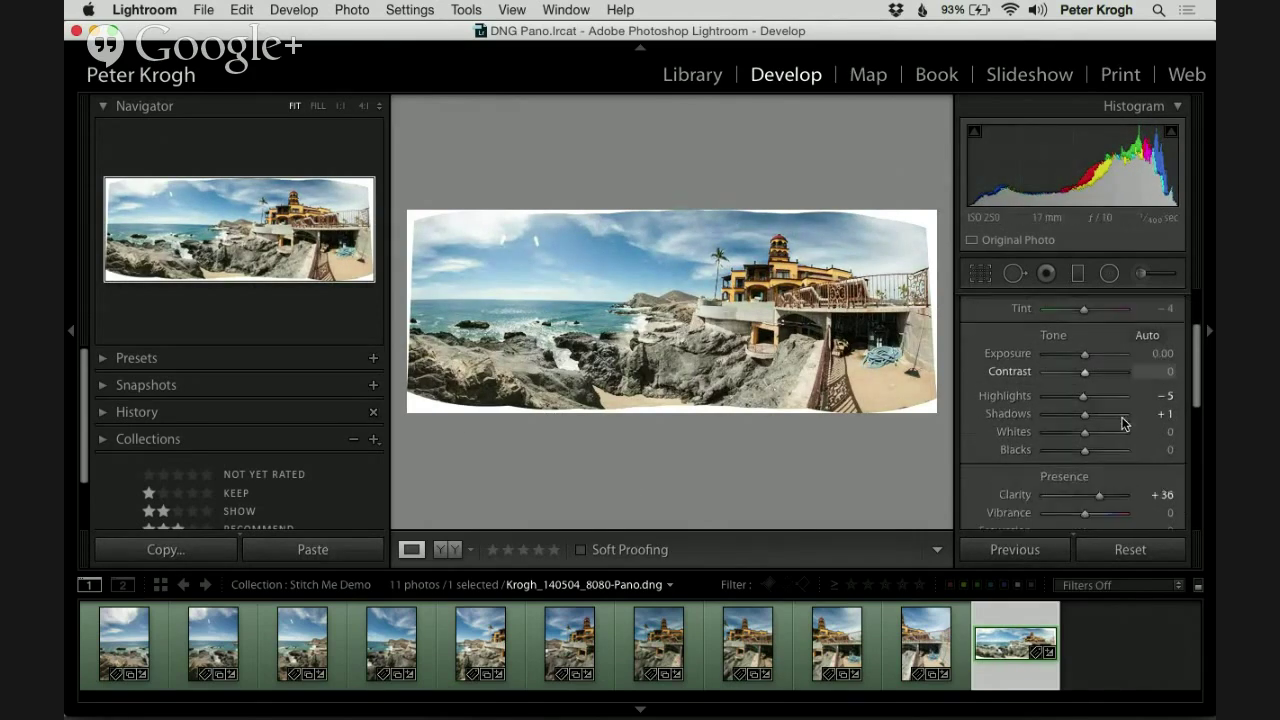
{"action": "left_click_drag", "start_coordinate": [1097, 430], "coordinate": [1112, 430]}
{"action": "scroll", "coordinate": [1113, 420], "scroll_direction": "up", "scroll_amount": 4}
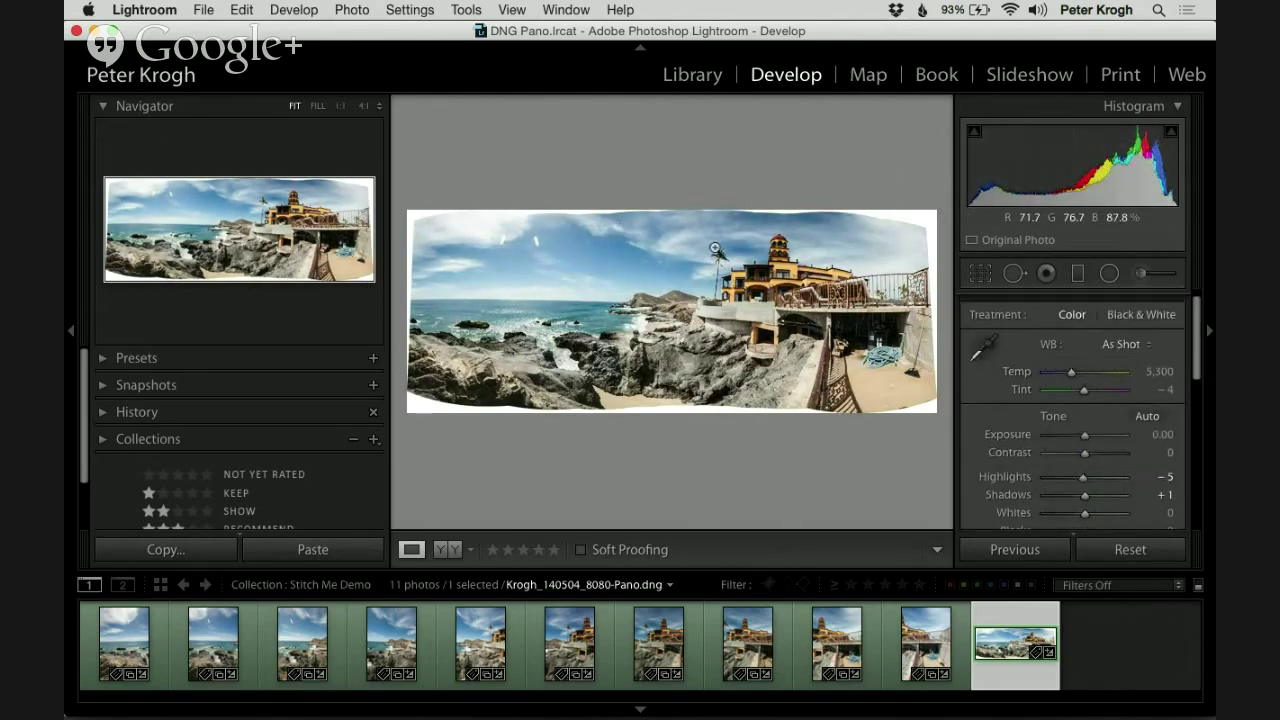
Set the panorama's Highlights to -33, Shadows to +47 and Exposure to -0.70
{"action": "scroll", "coordinate": [1138, 437], "scroll_direction": "down", "scroll_amount": 5}
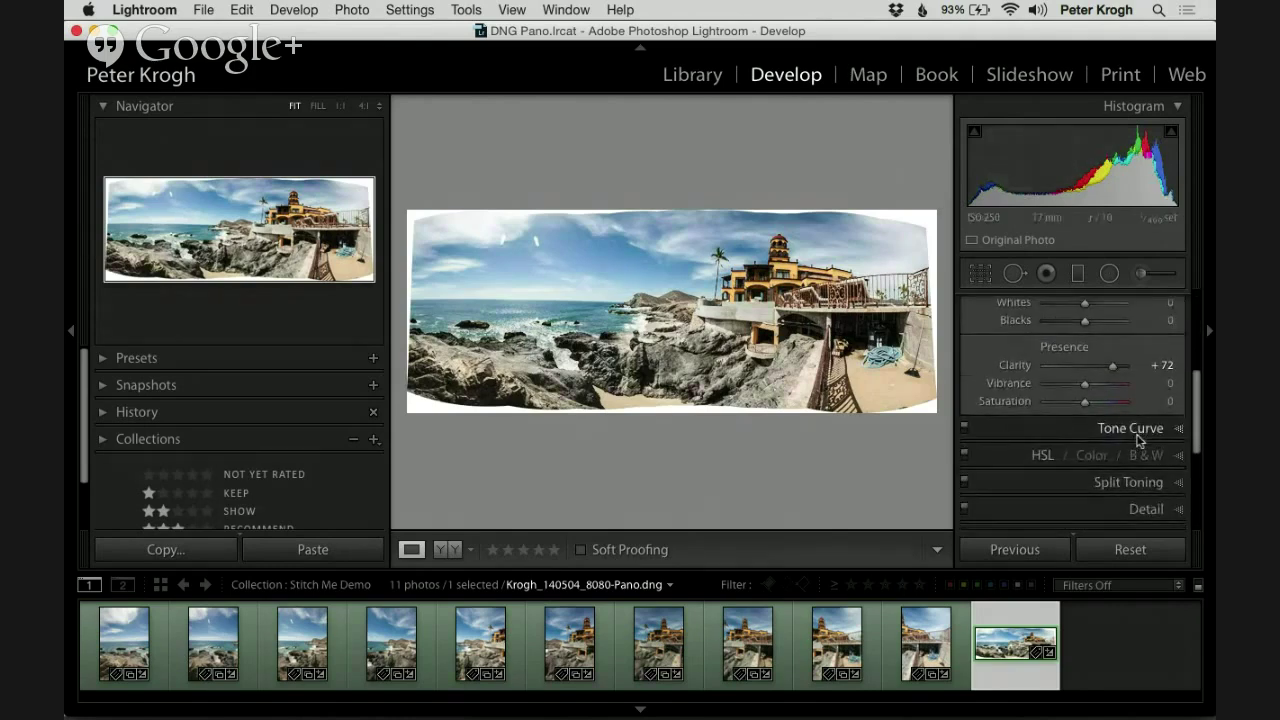
{"action": "scroll", "coordinate": [1138, 437], "scroll_direction": "up", "scroll_amount": 5}
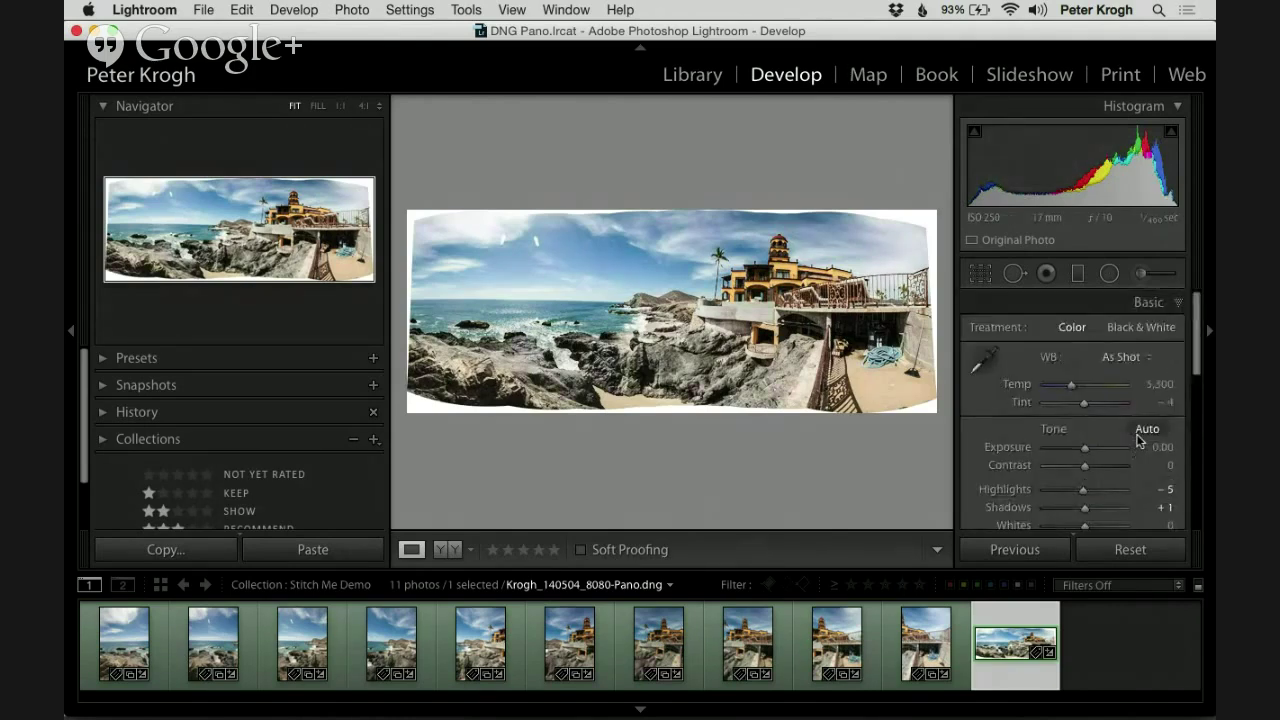
{"action": "left_click", "coordinate": [1085, 490]}
{"action": "left_click_drag", "start_coordinate": [1085, 492], "coordinate": [1104, 455]}
{"action": "scroll", "coordinate": [1100, 490], "scroll_direction": "down", "scroll_amount": 1}
{"action": "left_click_drag", "start_coordinate": [1086, 395], "coordinate": [1080, 395]}
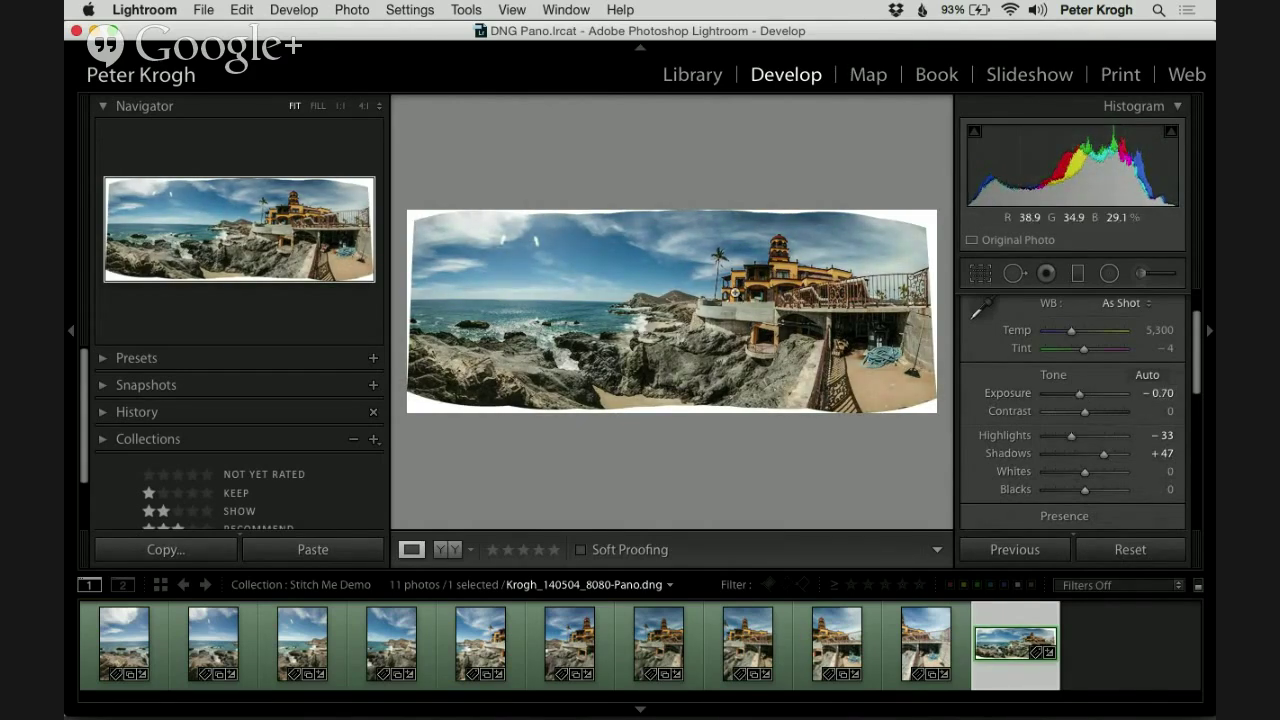
Inspect the yellow building and the sky at full size and cool the white balance Temp to 5,064
{"action": "left_click", "coordinate": [735, 282]}
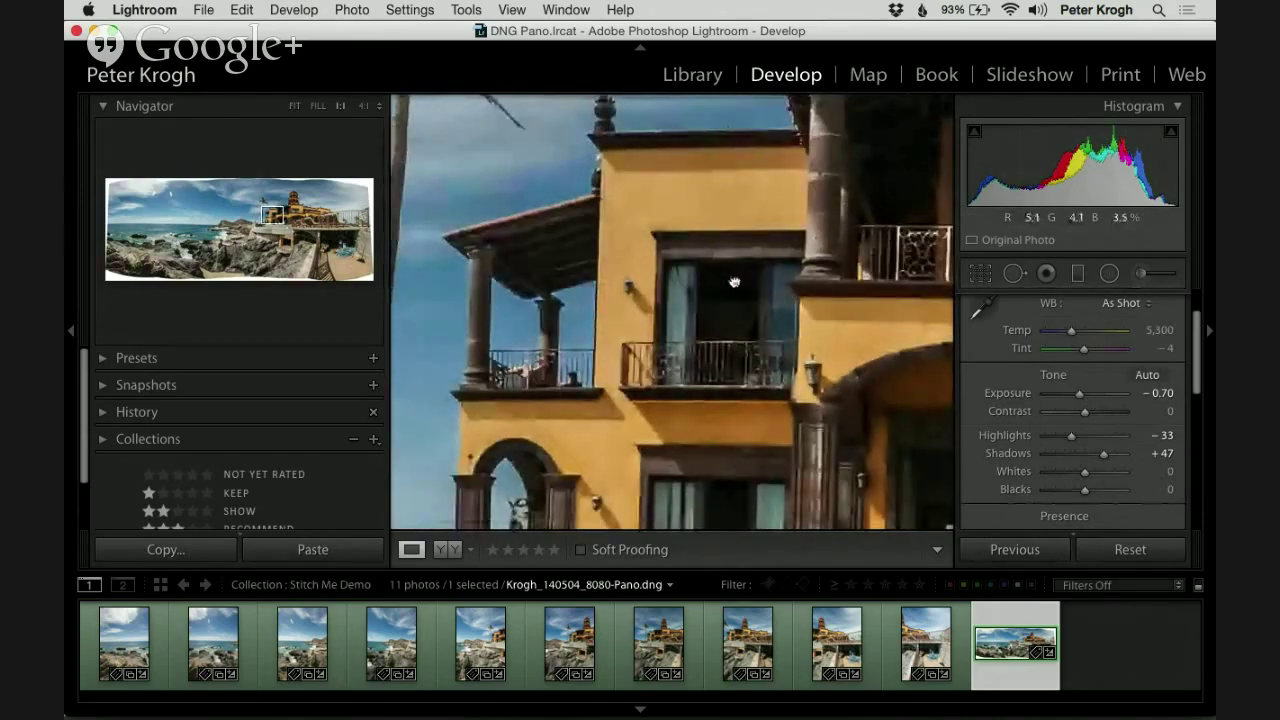
{"action": "left_click", "coordinate": [735, 282]}
{"action": "left_click", "coordinate": [880, 262]}
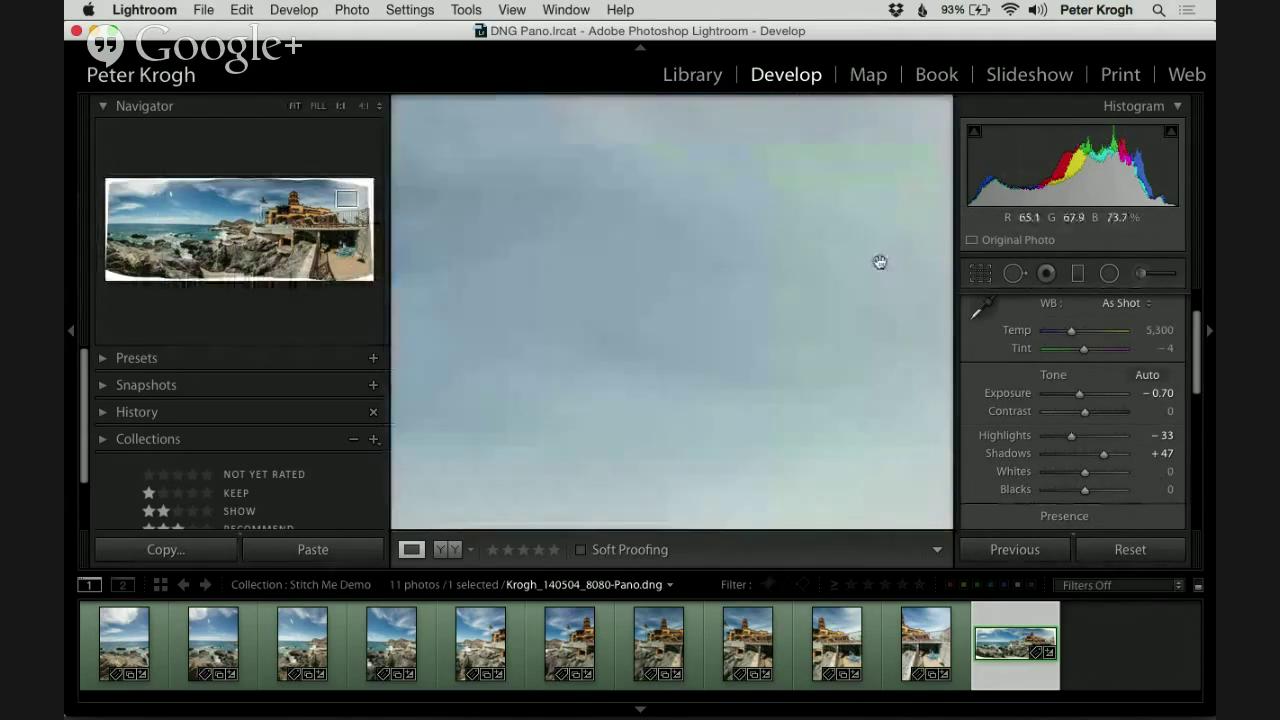
{"action": "left_click", "coordinate": [852, 304]}
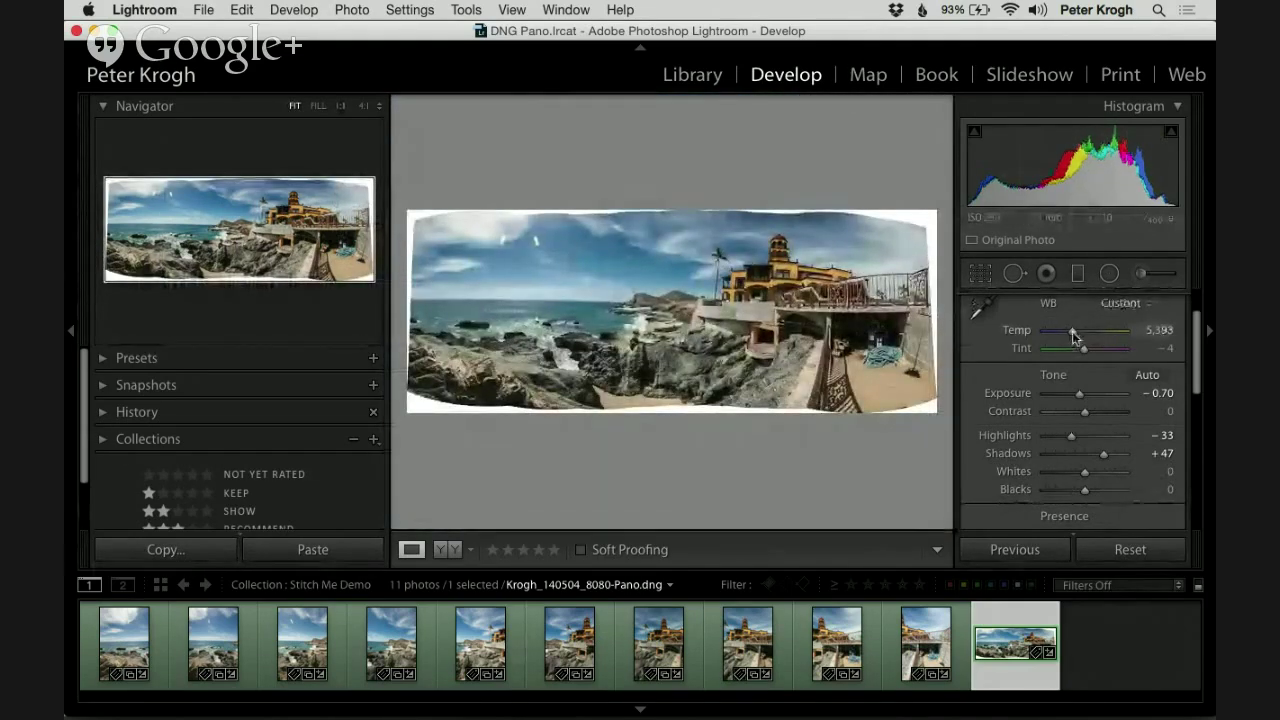
{"action": "left_click_drag", "start_coordinate": [1074, 334], "coordinate": [1069, 336]}
Add one graduated filter darkening the sky and another darkening the foreground rocks, each with Exposure at -0.48
{"action": "left_click", "coordinate": [1077, 276]}
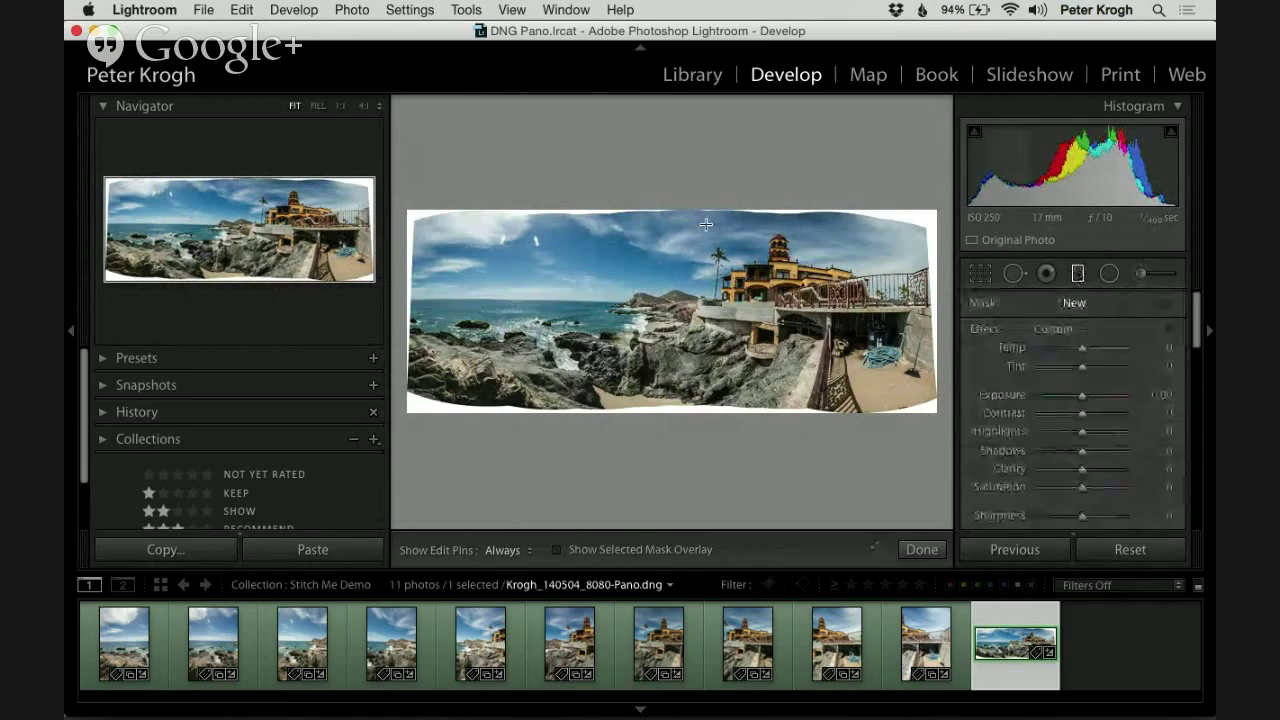
{"action": "left_click_drag", "start_coordinate": [613, 265], "coordinate": [614, 313]}
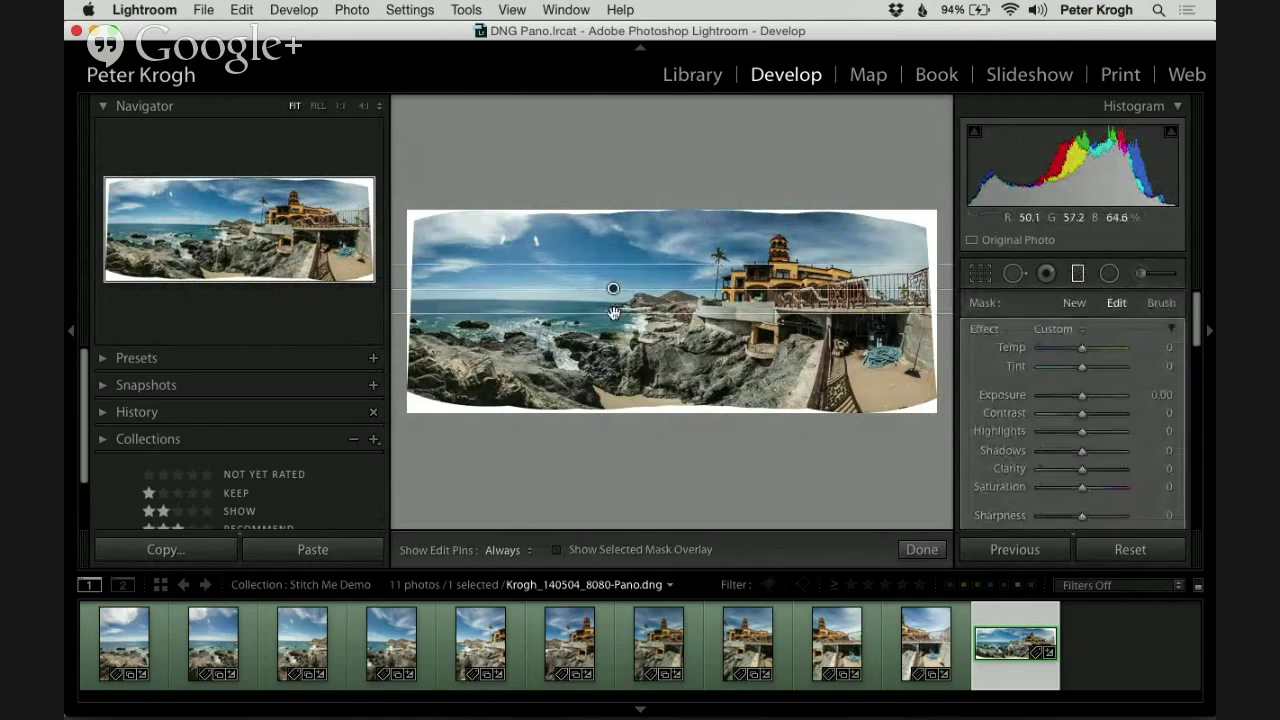
{"action": "left_click_drag", "start_coordinate": [1081, 398], "coordinate": [1073, 399]}
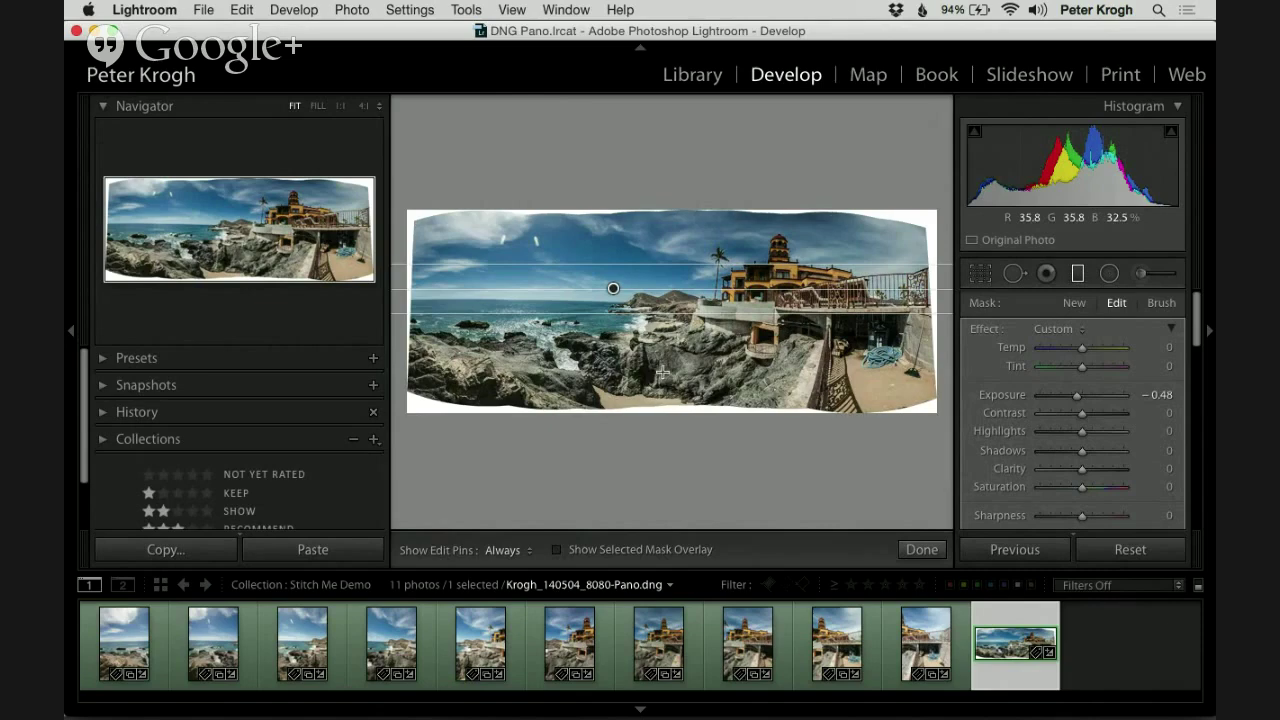
{"action": "left_click_drag", "start_coordinate": [664, 374], "coordinate": [663, 314]}
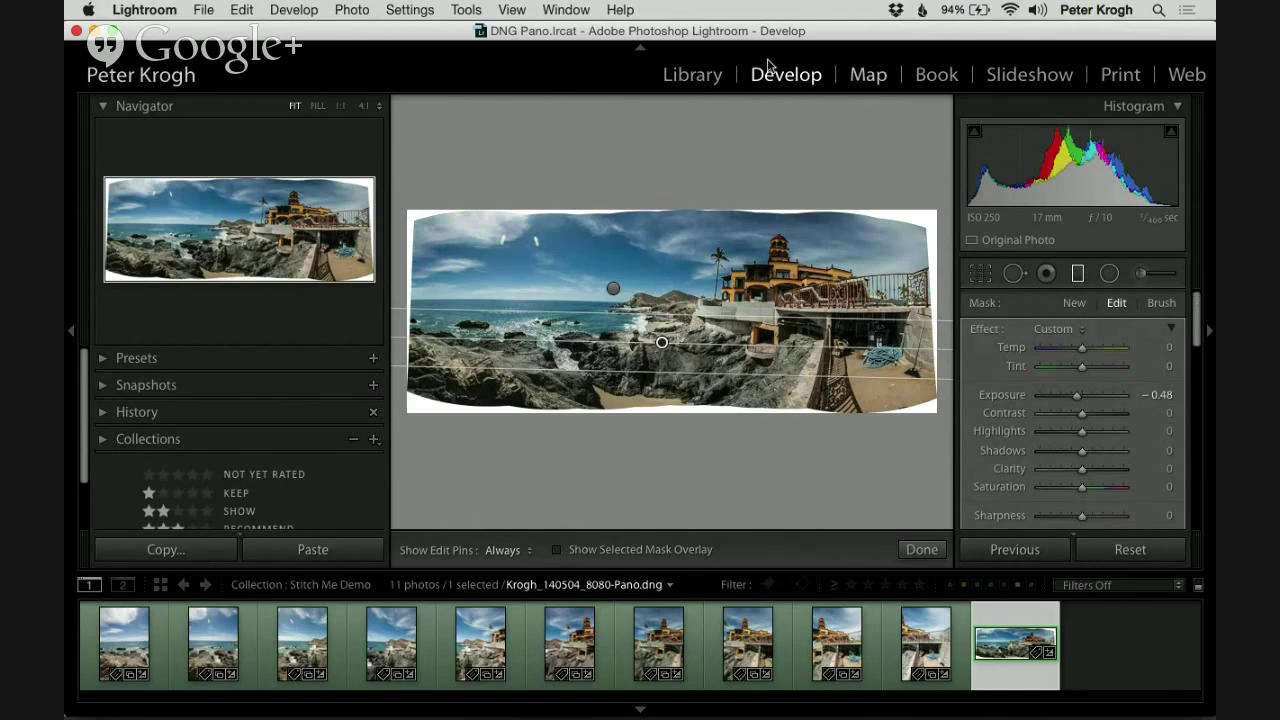
Widen the folder list slightly in the Library module and return to the Develop module
{"action": "left_click", "coordinate": [688, 82]}
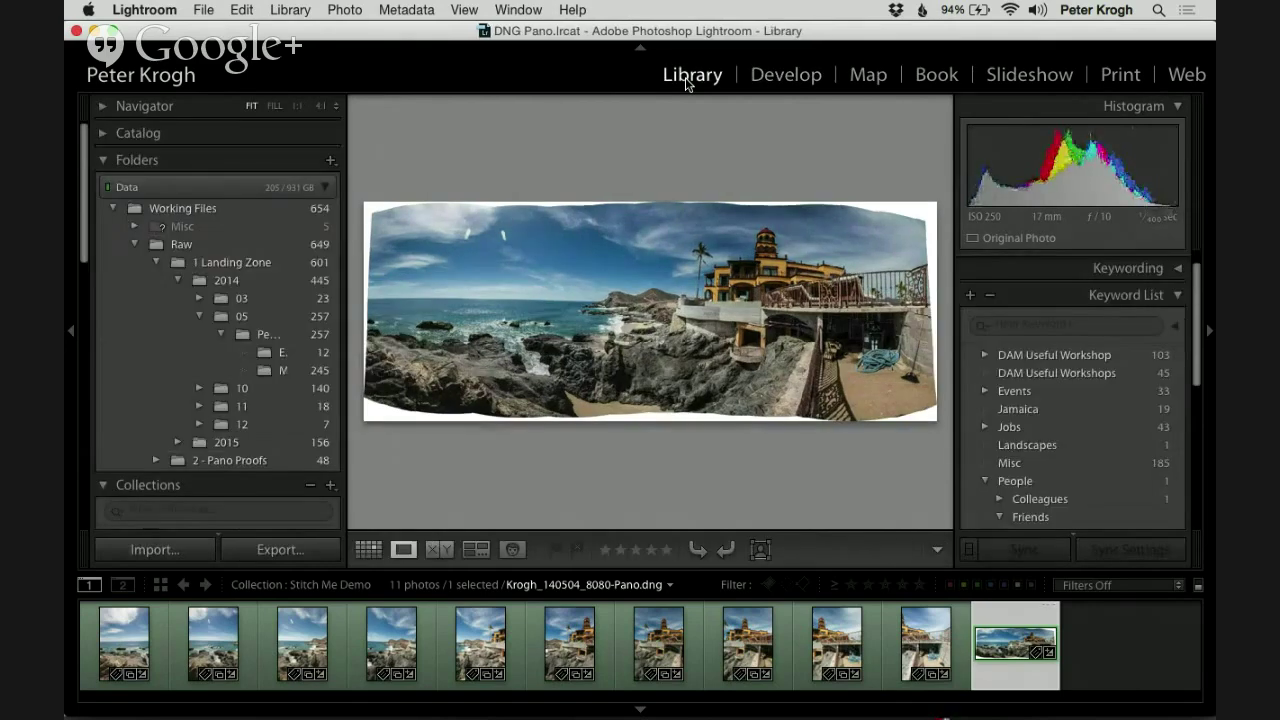
{"action": "mouse_move", "coordinate": [345, 288]}
{"action": "left_mouse_down"}
{"action": "mouse_move", "coordinate": [420, 288]}
{"action": "mouse_move", "coordinate": [368, 292]}
{"action": "left_mouse_up"}
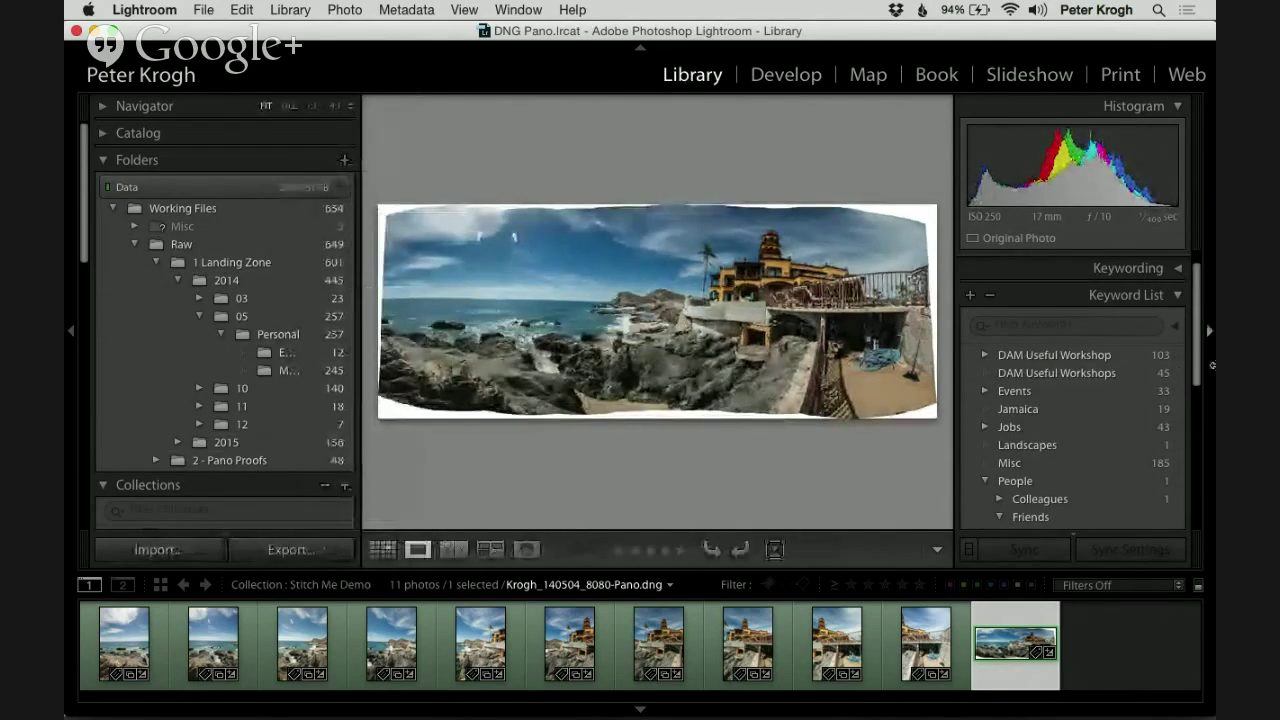
{"action": "left_click", "coordinate": [781, 77]}
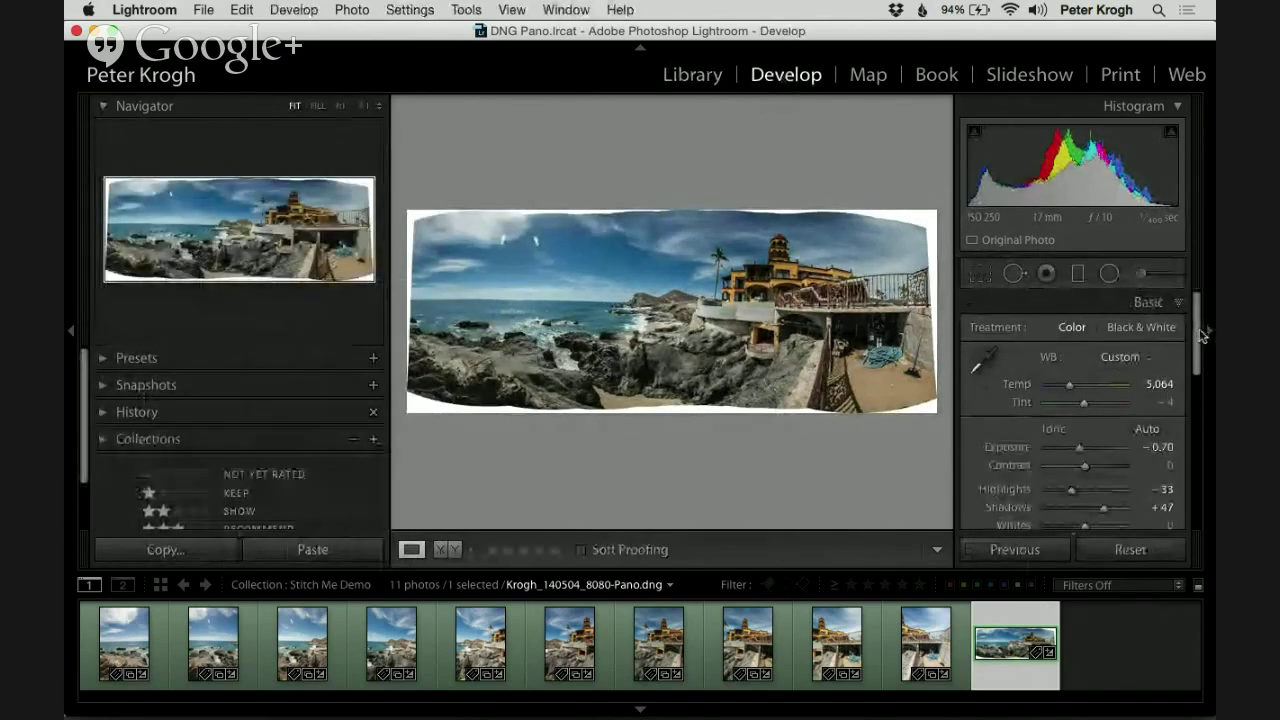
Correct the panorama's geometry with manual lens corrections: Vertical -18, Rotate -1.1 and Distortion +43
{"action": "scroll", "coordinate": [1207, 440], "scroll_direction": "down", "scroll_amount": 10}
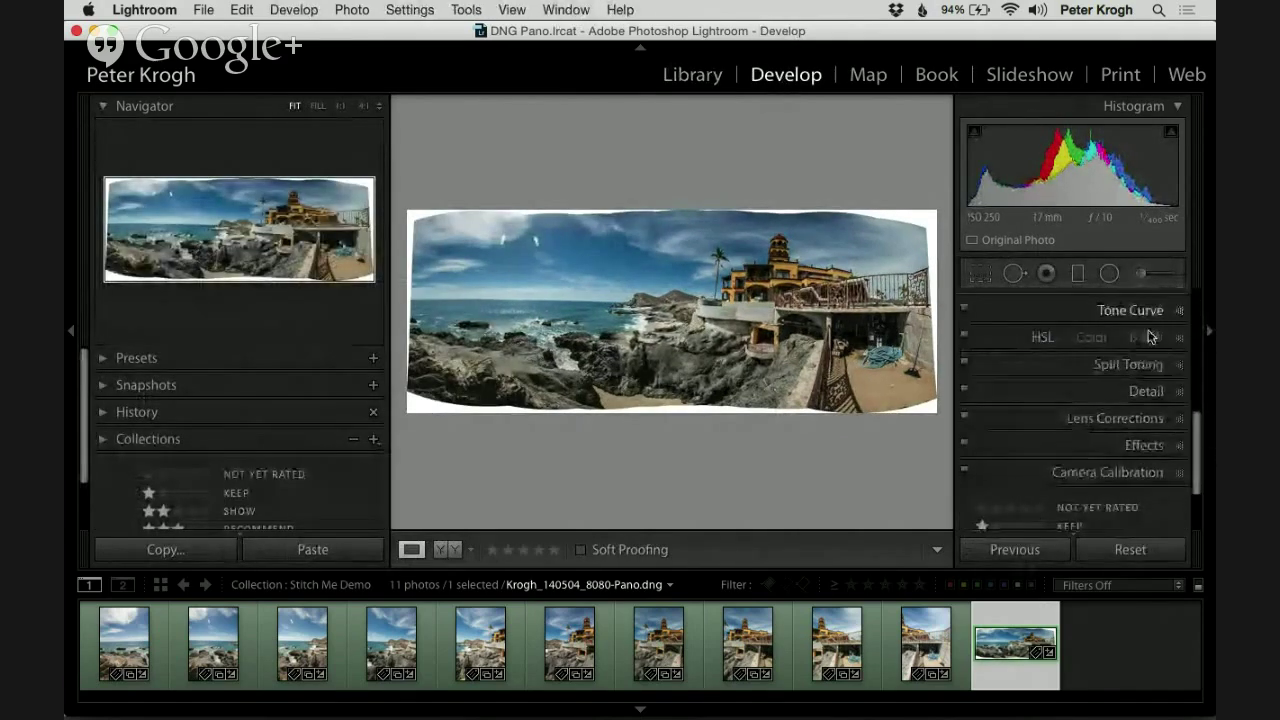
{"action": "left_click", "coordinate": [1105, 411]}
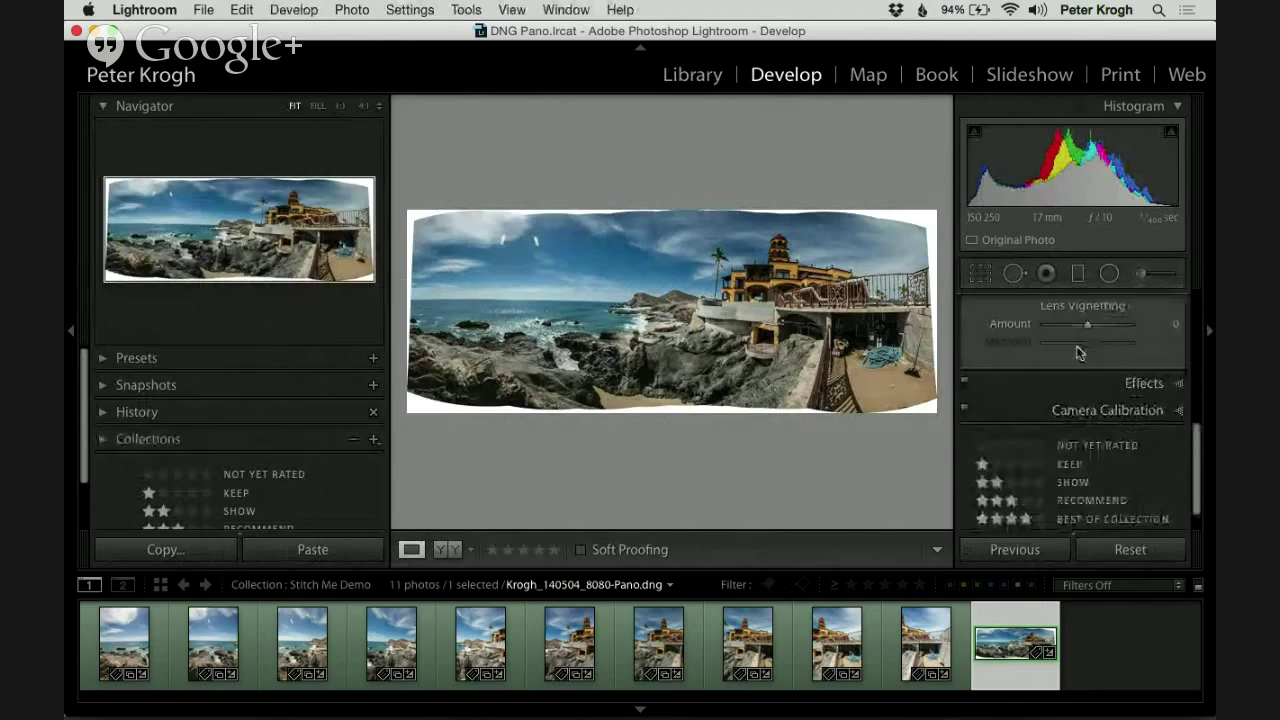
{"action": "scroll", "coordinate": [1079, 350], "scroll_direction": "up", "scroll_amount": 5}
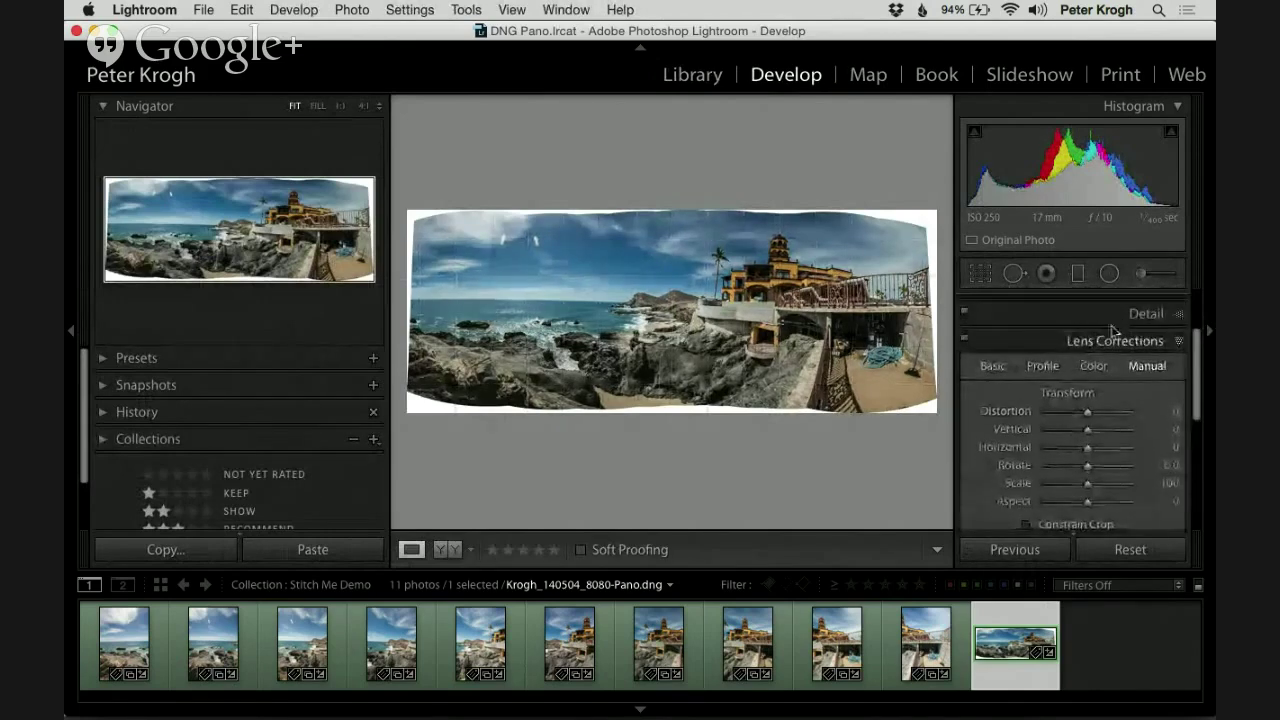
{"action": "mouse_move", "coordinate": [1104, 427]}
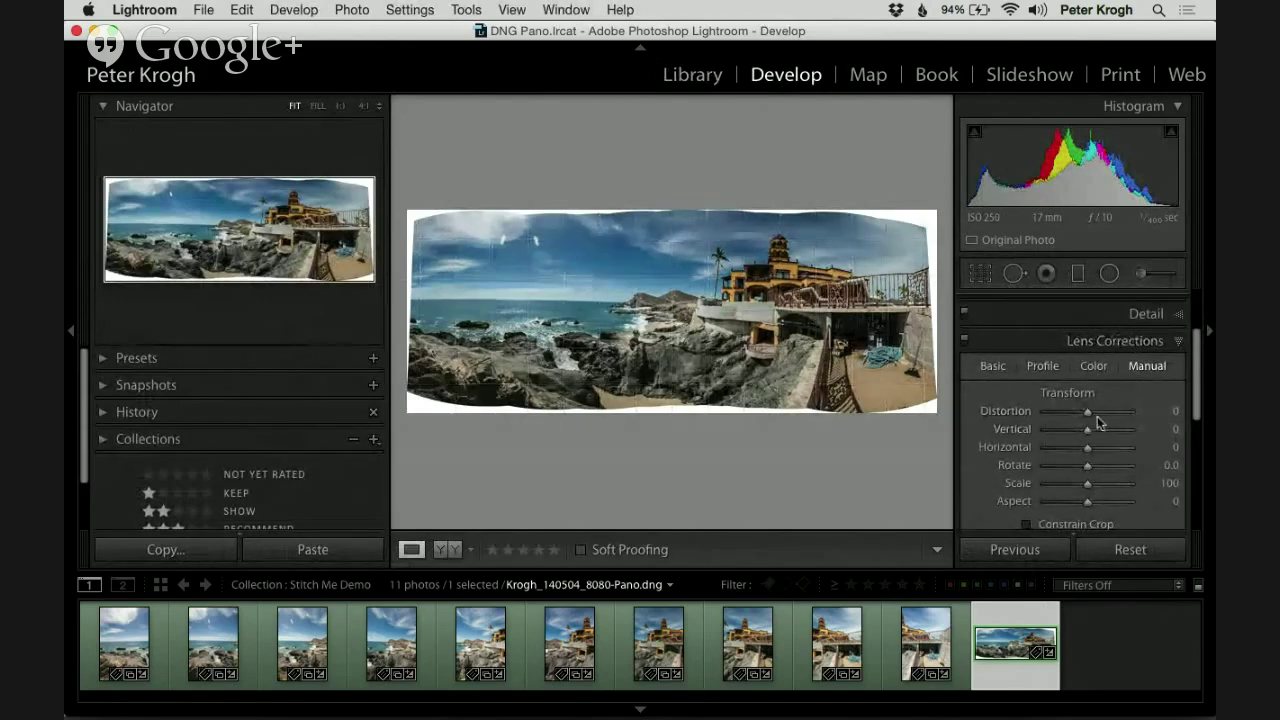
{"action": "left_click_drag", "start_coordinate": [1087, 431], "coordinate": [1078, 431]}
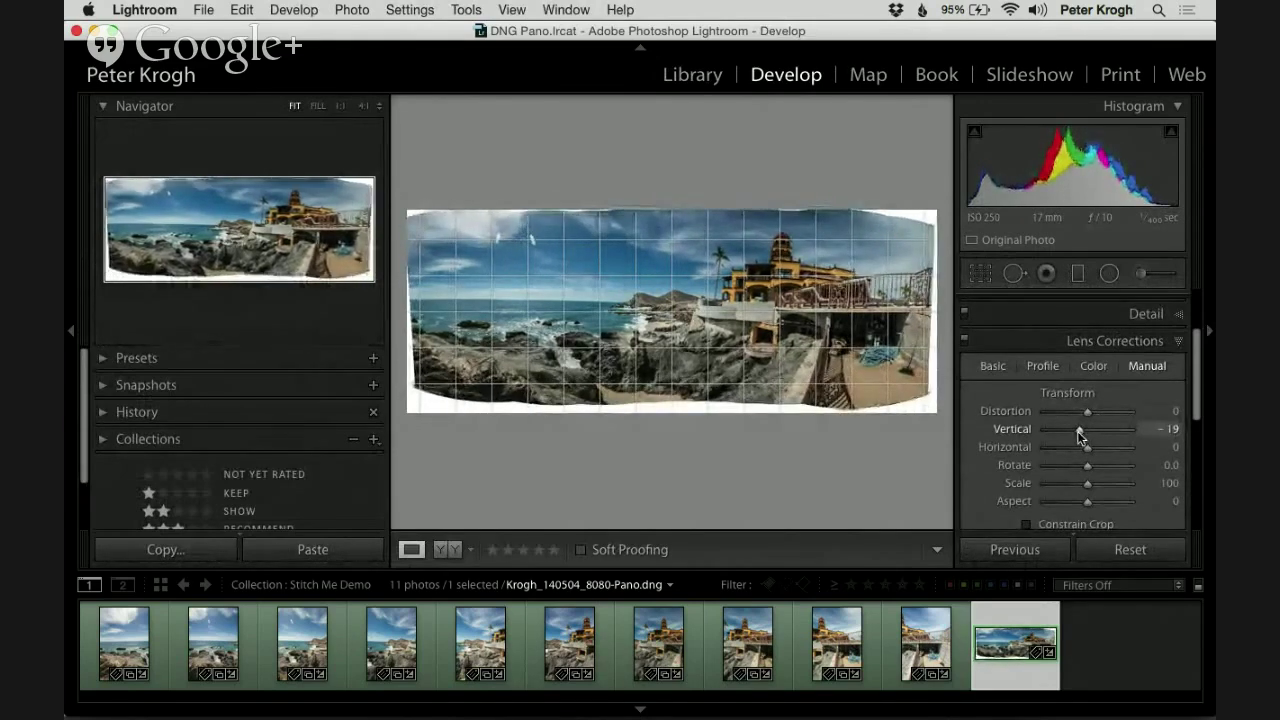
{"action": "left_click_drag", "start_coordinate": [1080, 437], "coordinate": [1084, 470]}
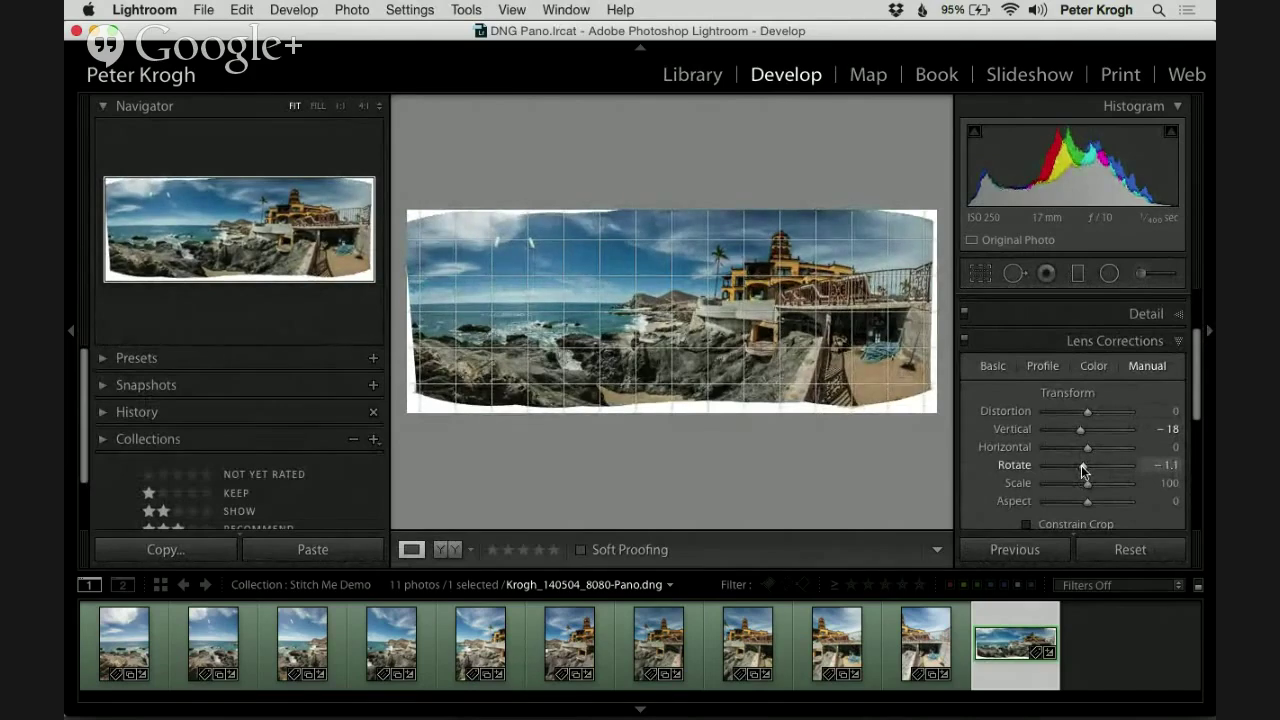
{"action": "left_click_drag", "start_coordinate": [1087, 414], "coordinate": [1105, 418]}
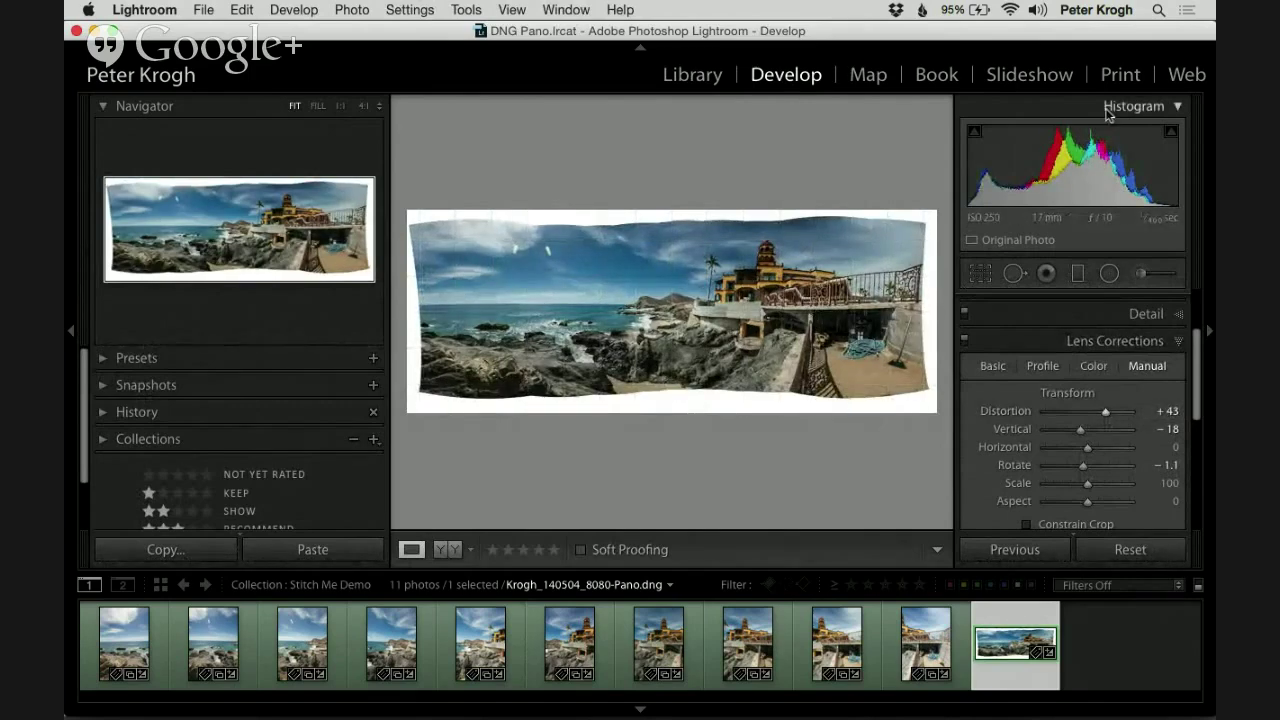
Crop the panorama on all four sides to exclude the uneven white borders, keeping the angle at 0.00
{"action": "left_click", "coordinate": [981, 273]}
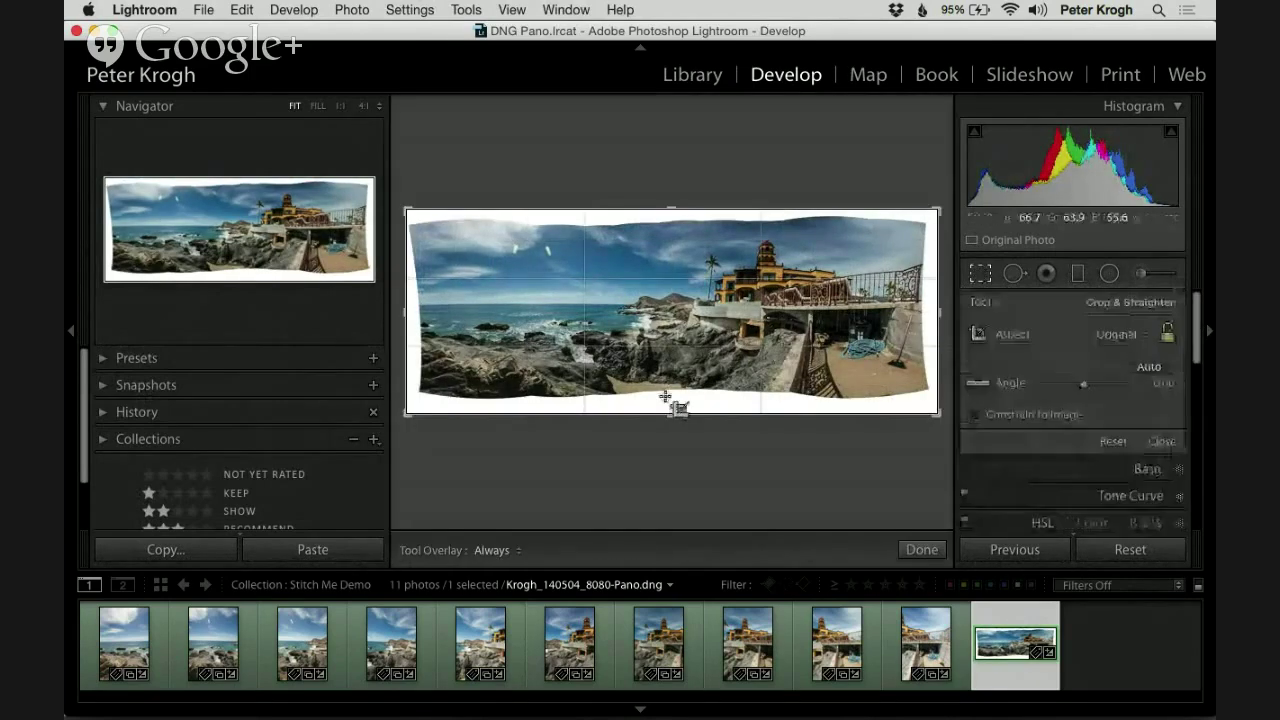
{"action": "left_click_drag", "start_coordinate": [674, 412], "coordinate": [676, 388]}
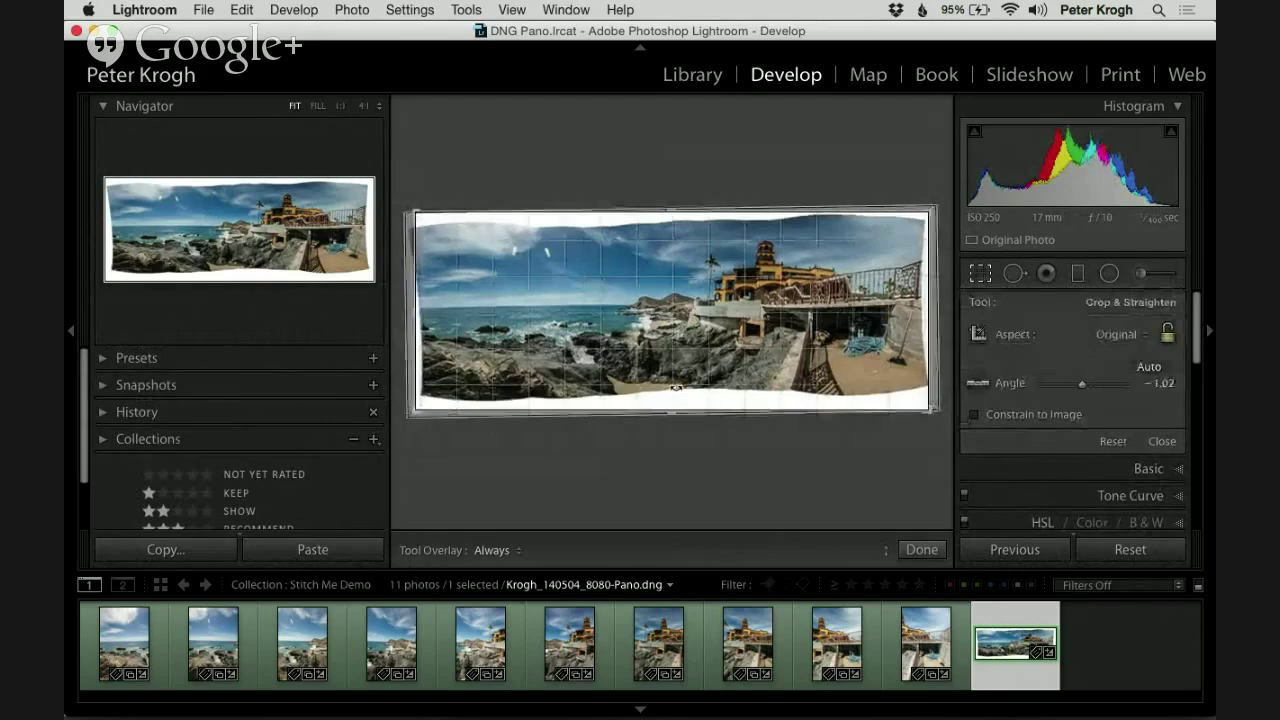
{"action": "left_click_drag", "start_coordinate": [676, 212], "coordinate": [675, 235]}
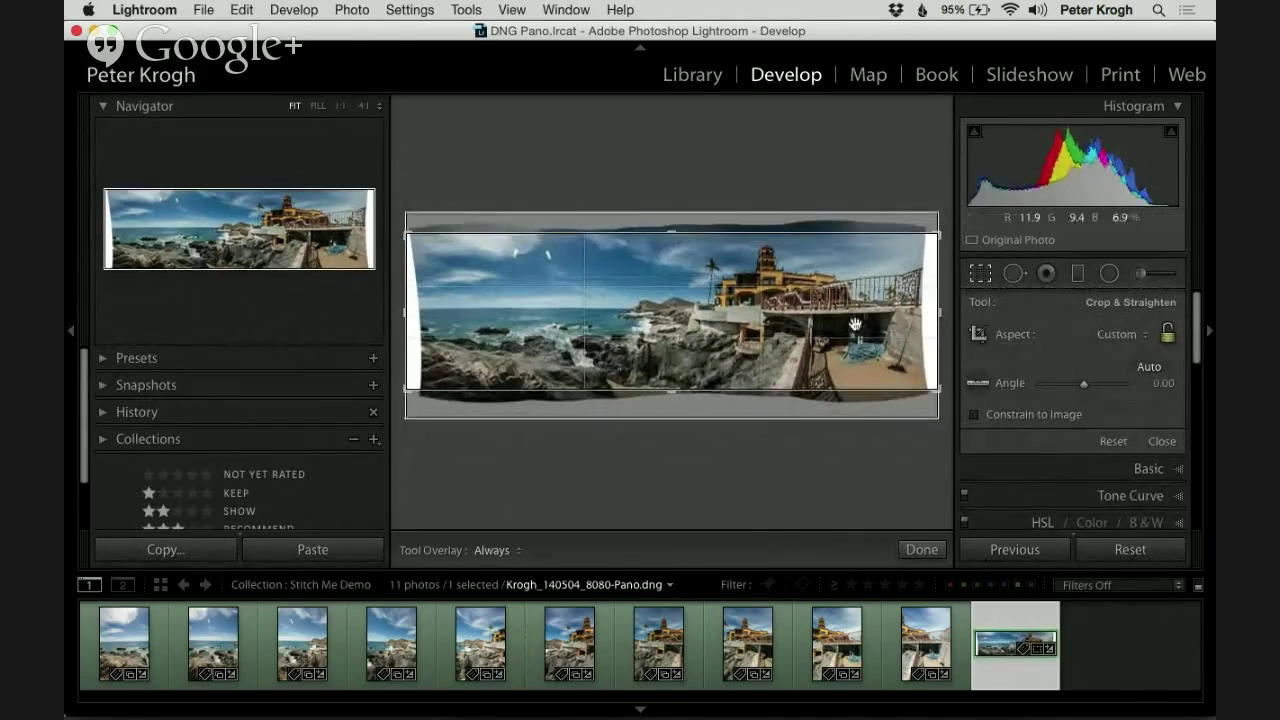
{"action": "left_click_drag", "start_coordinate": [938, 312], "coordinate": [926, 312]}
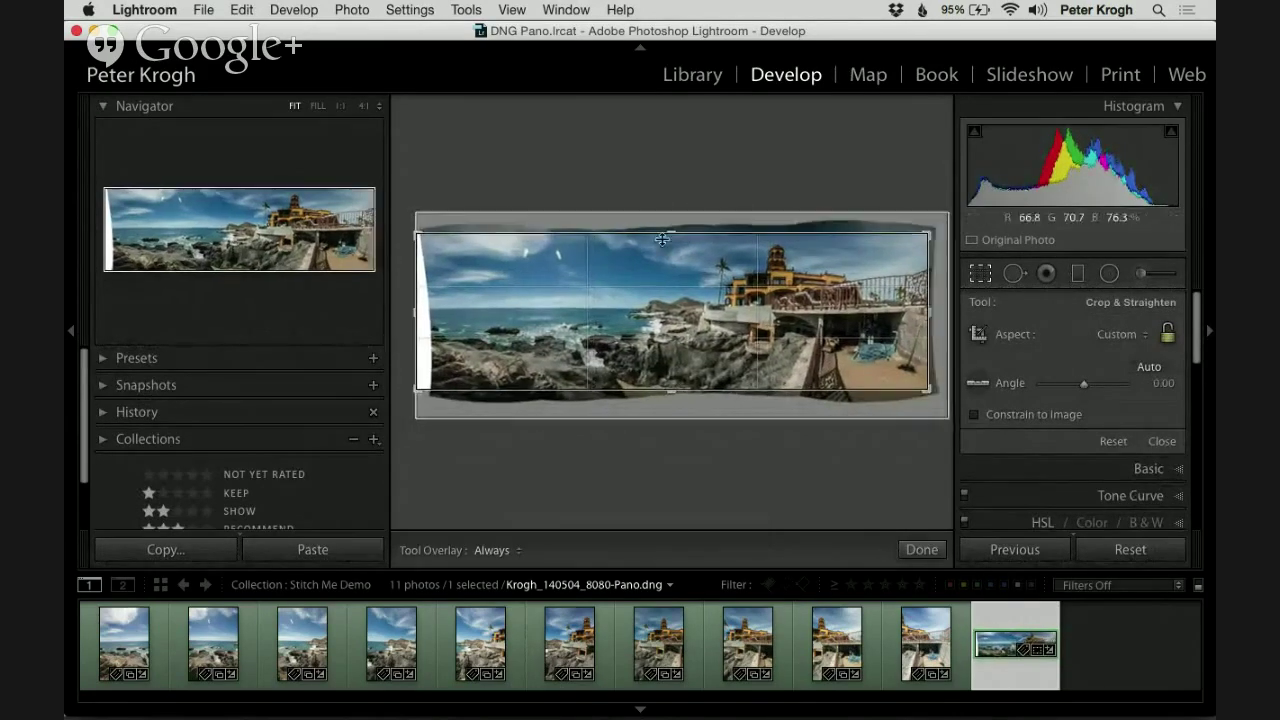
{"action": "left_click_drag", "start_coordinate": [416, 313], "coordinate": [431, 313]}
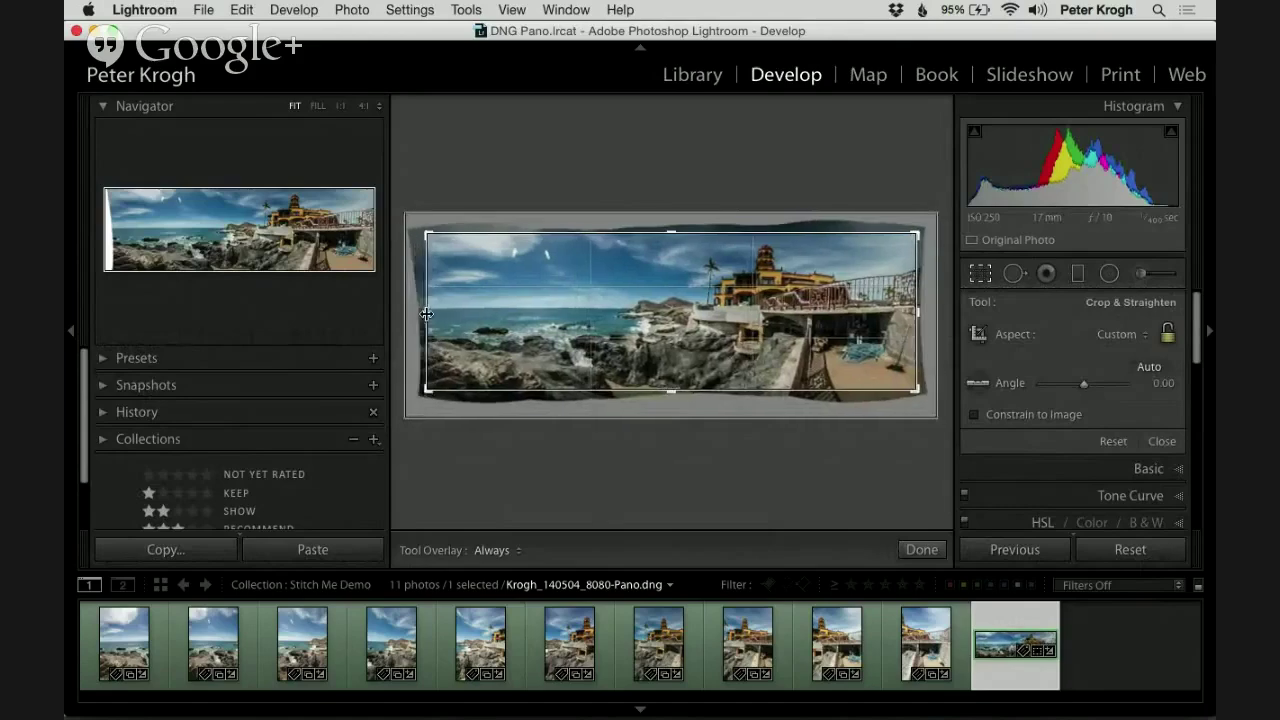
{"action": "left_click", "coordinate": [990, 274]}
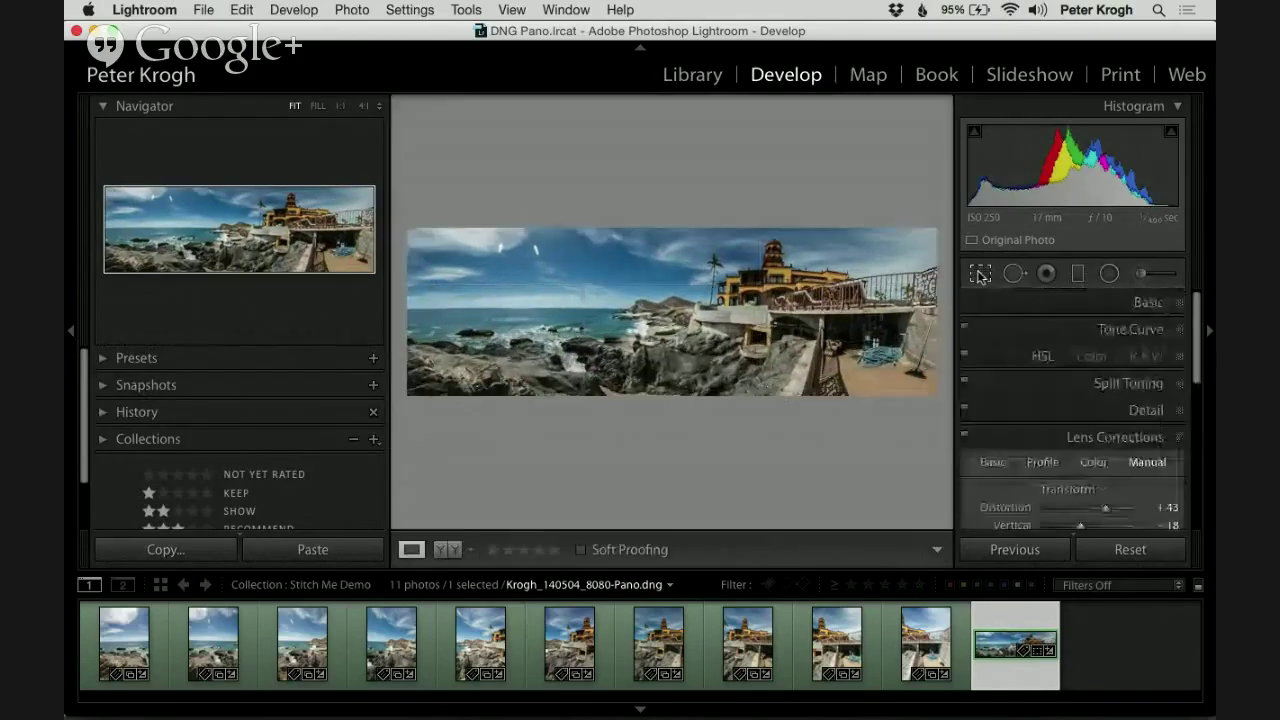
Remove the two bright flare spots from the sky above the sea with the Heal brush at about size 76
{"action": "left_click", "coordinate": [594, 261]}
{"action": "left_click", "coordinate": [509, 286]}
{"action": "left_click", "coordinate": [488, 279]}
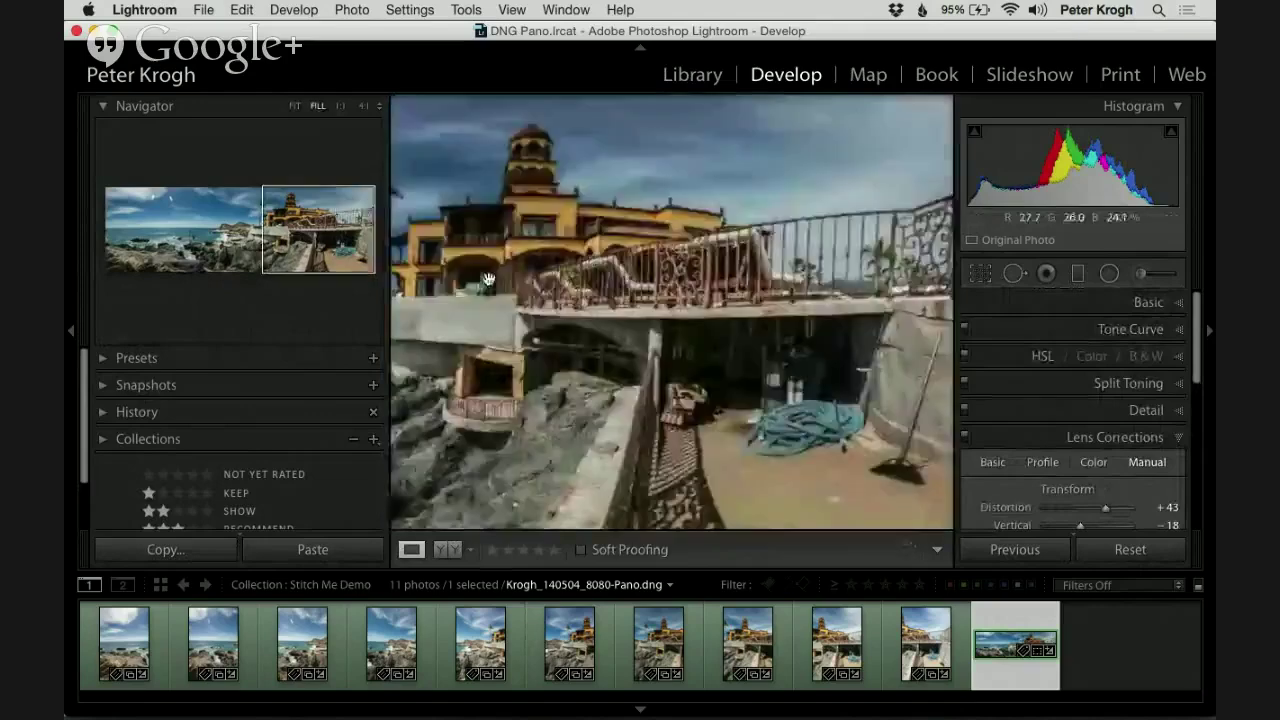
{"action": "left_click_drag", "start_coordinate": [488, 279], "coordinate": [996, 334]}
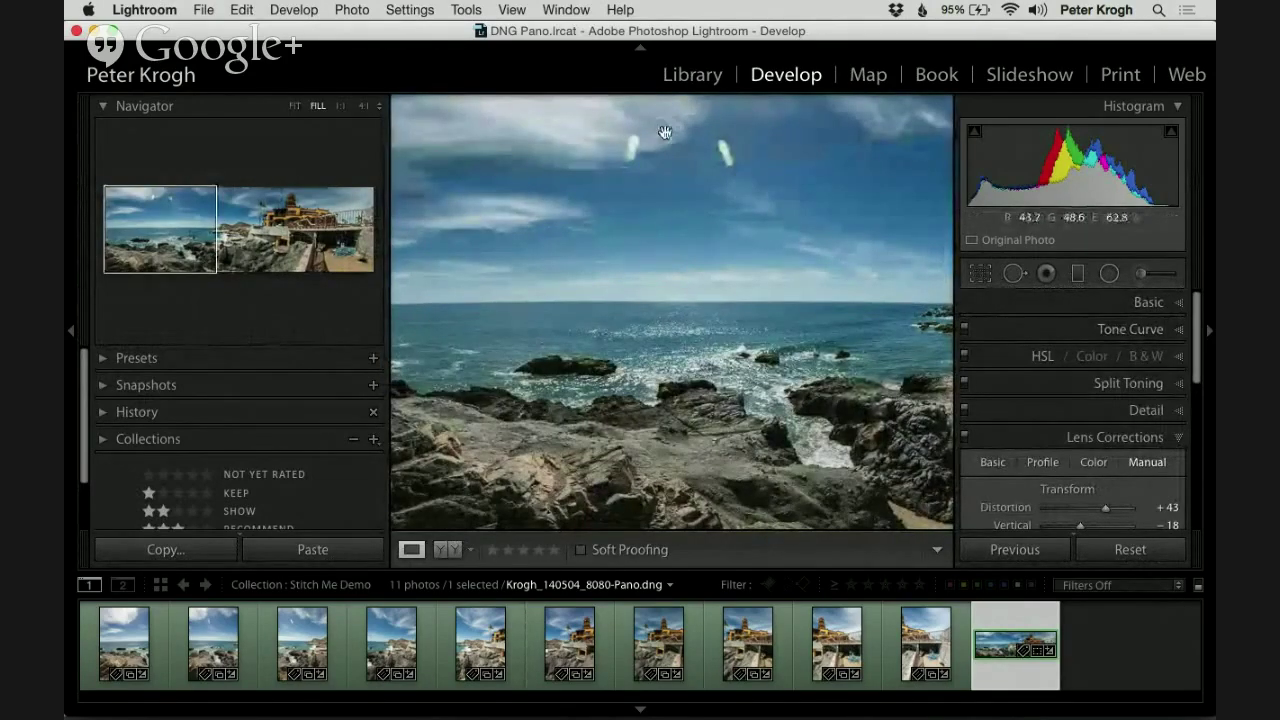
{"action": "left_click", "coordinate": [1014, 273]}
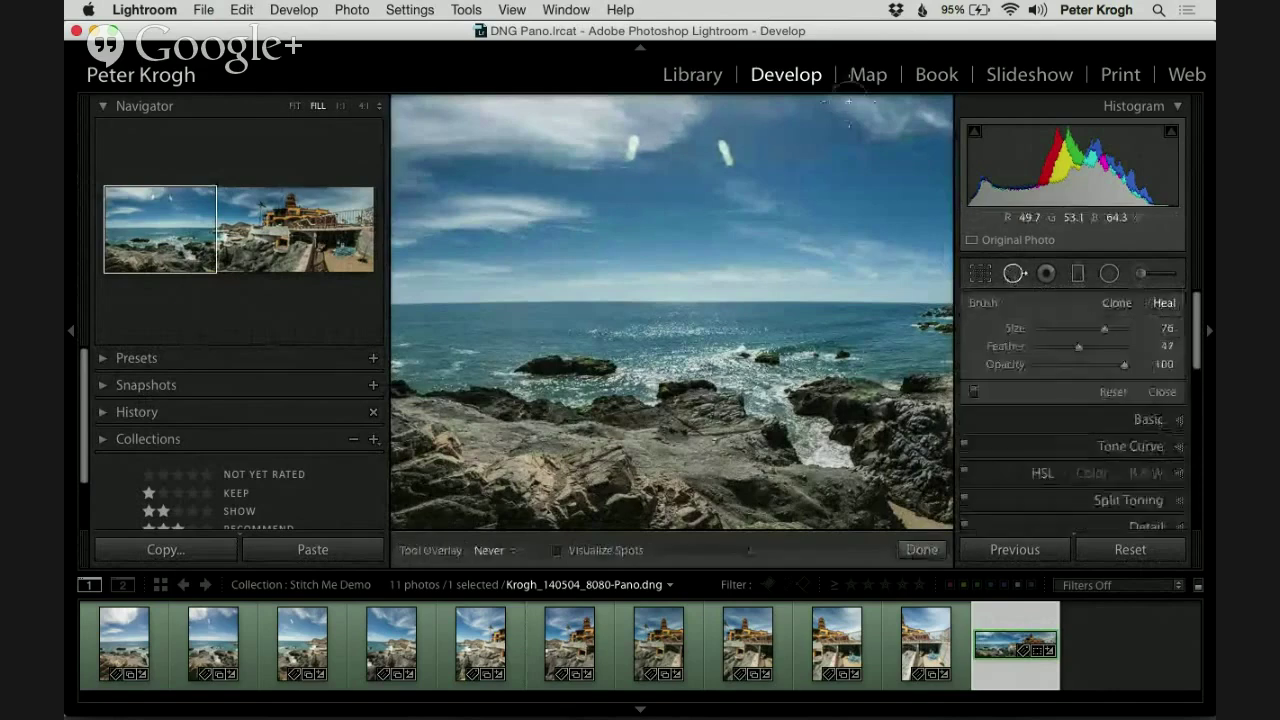
{"action": "left_click_drag", "start_coordinate": [720, 126], "coordinate": [743, 191]}
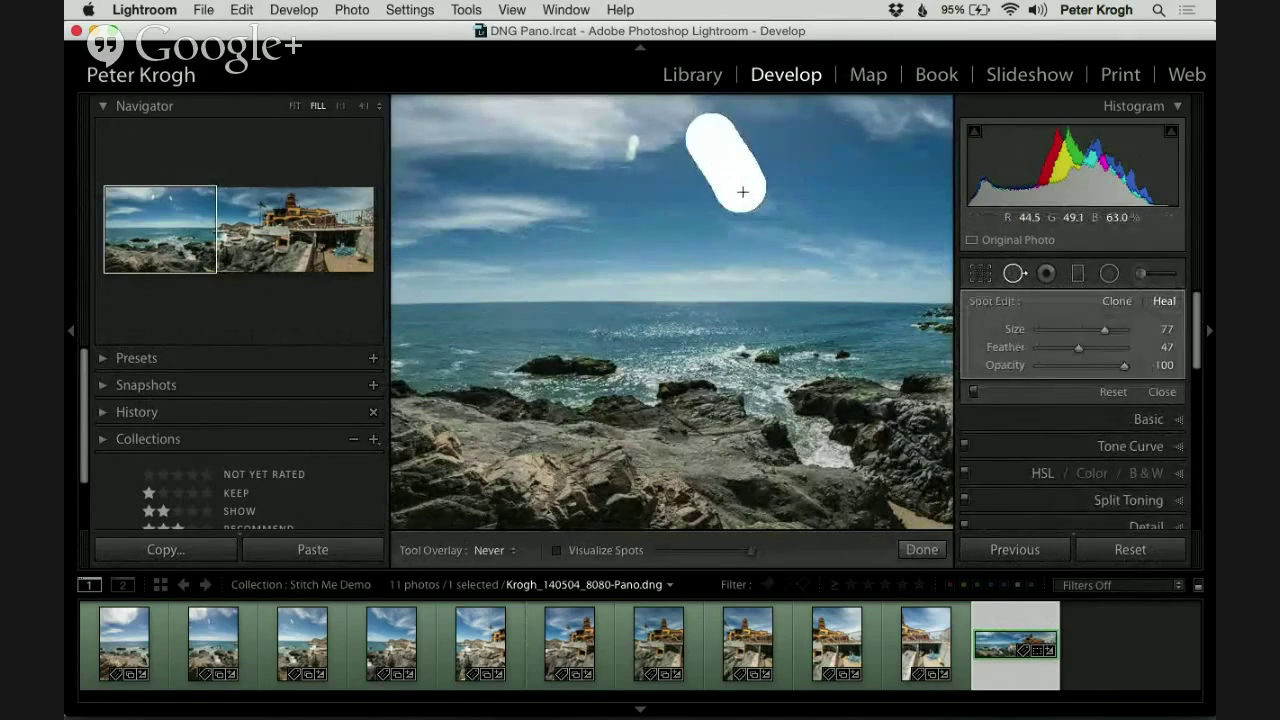
{"action": "left_click_drag", "start_coordinate": [632, 123], "coordinate": [622, 176]}
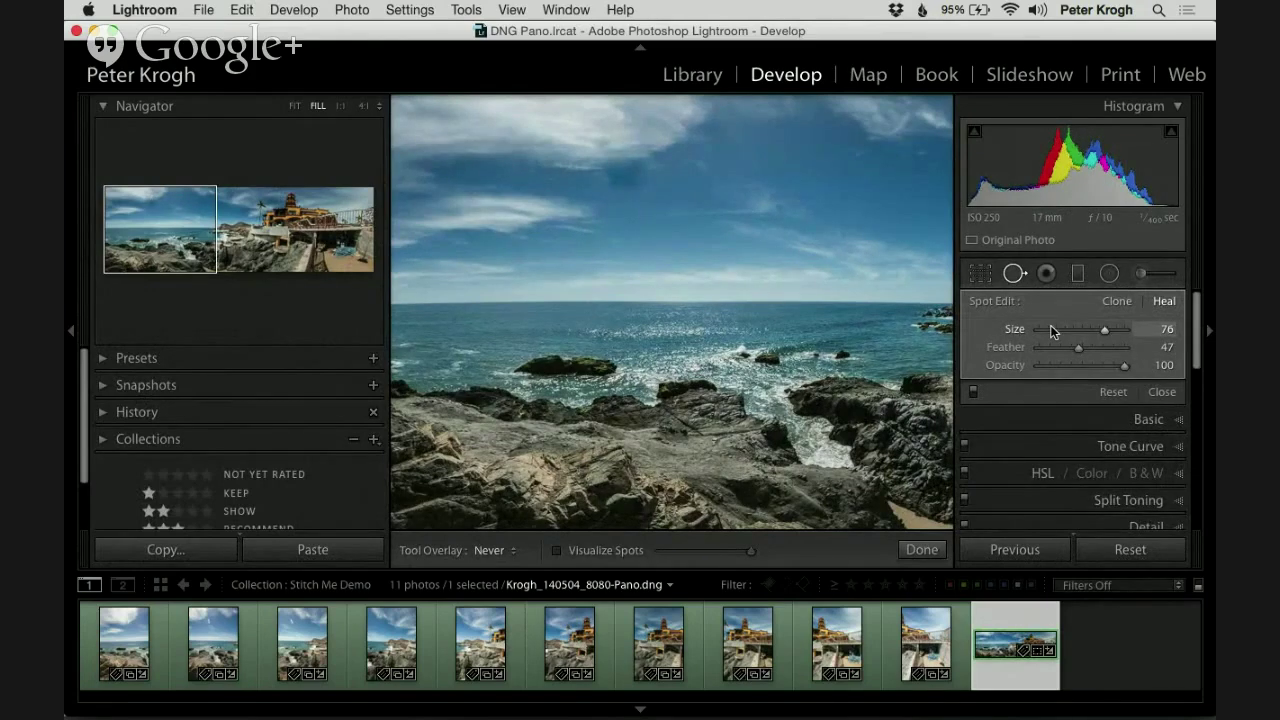
{"action": "key", "text": "super+minus"}
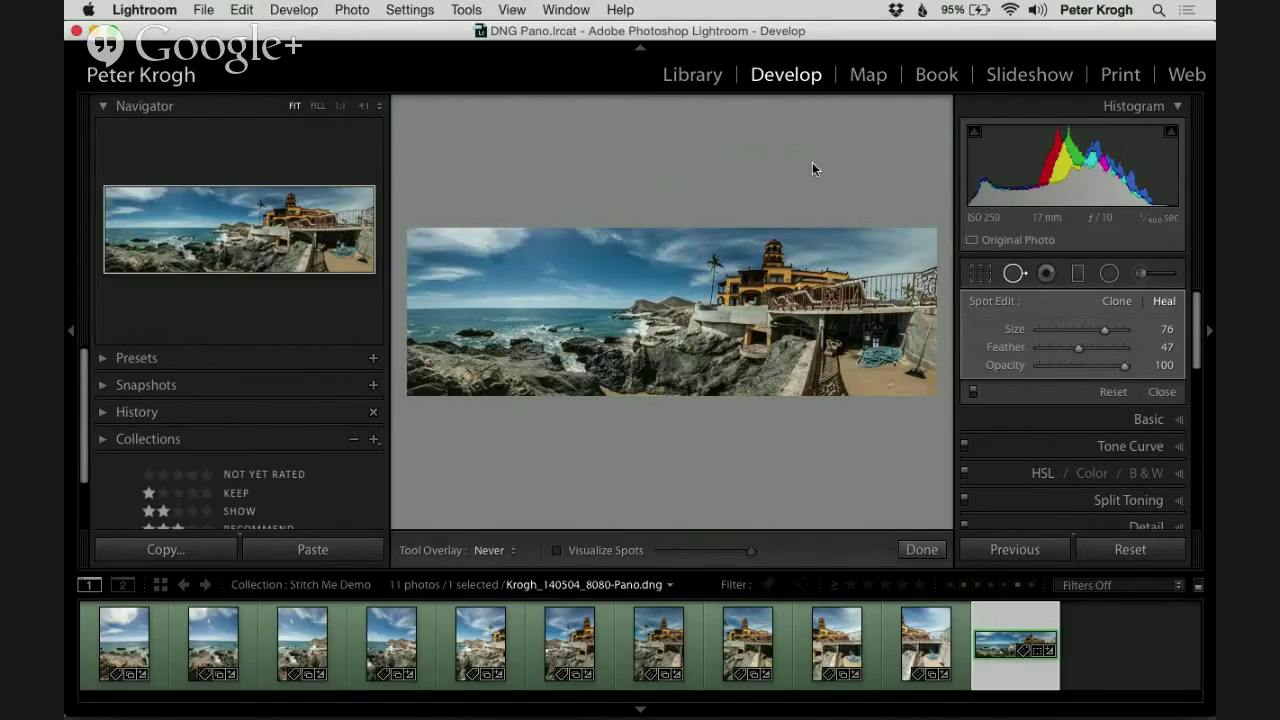
Collapse the folder tree in the Library module and open the DNG Pano collection
{"action": "left_click", "coordinate": [700, 80]}
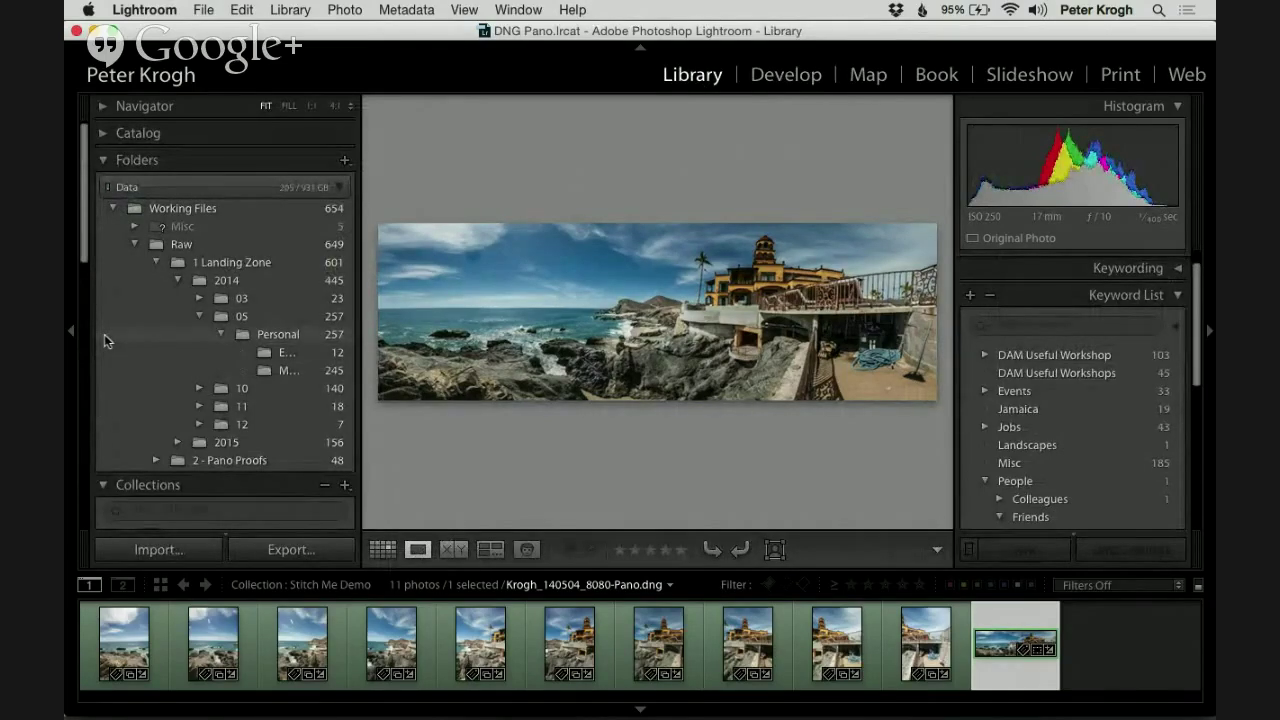
{"action": "left_click", "coordinate": [106, 186]}
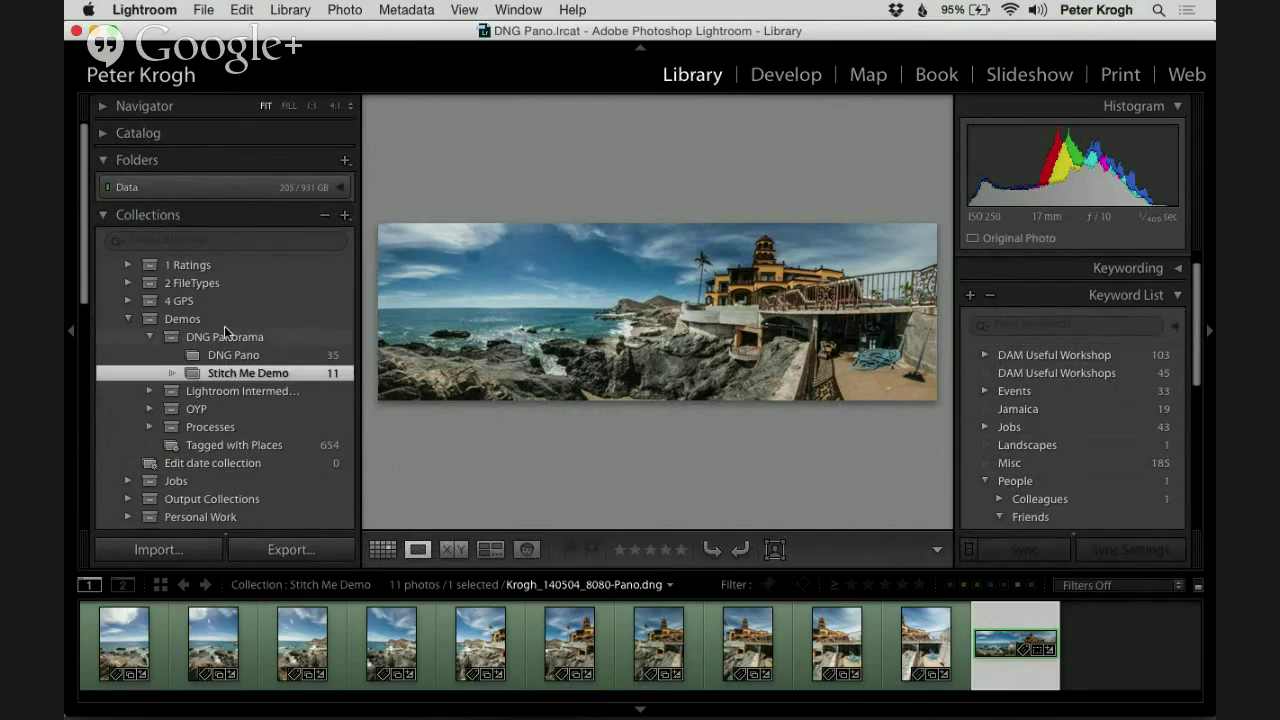
{"action": "left_click", "coordinate": [234, 357]}
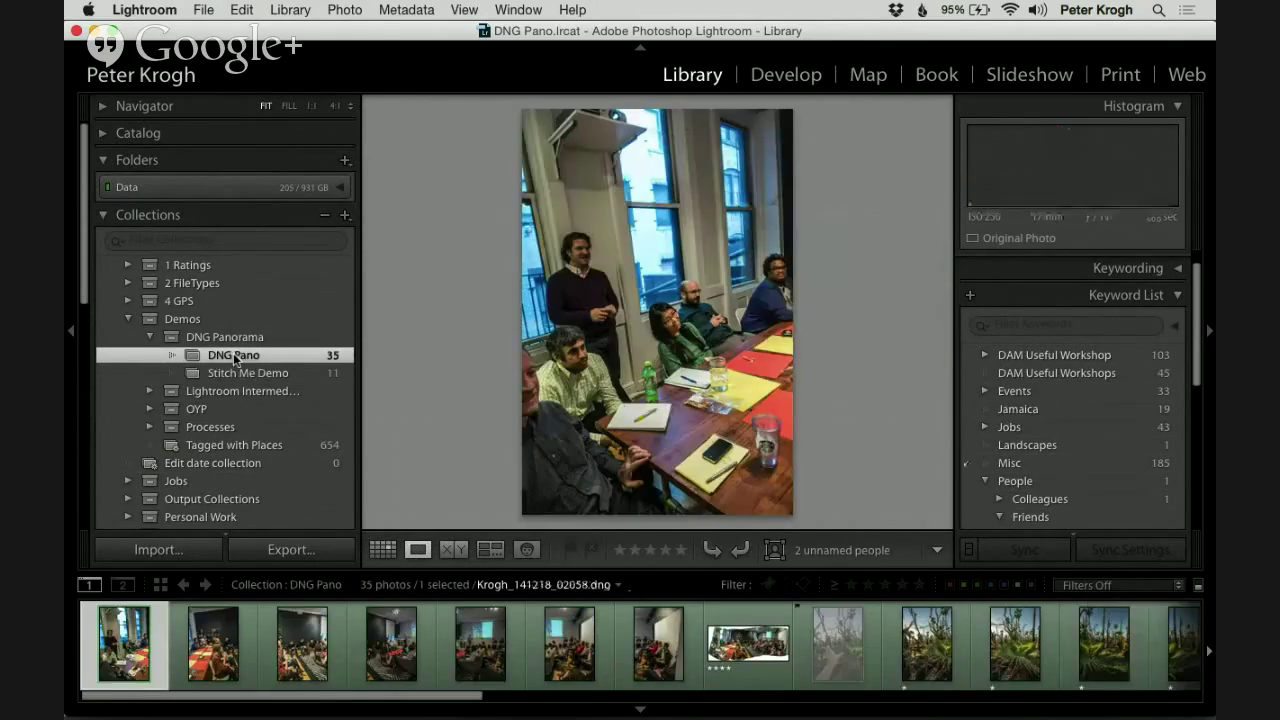
Select the eight palm forest photos starting with 150202_4361 and merge them into a panorama in the background, skipping the merge preview
{"action": "scroll", "coordinate": [800, 667], "scroll_direction": "down", "scroll_amount": 5}
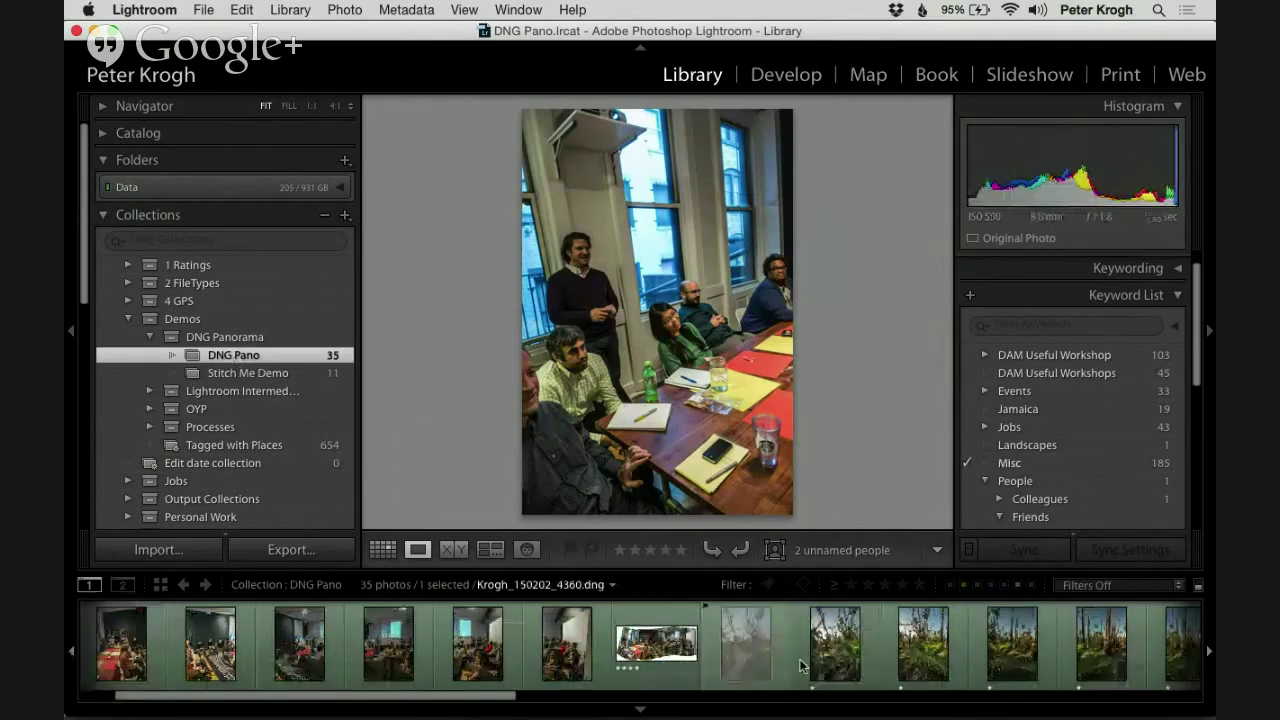
{"action": "key", "text": "Right"}
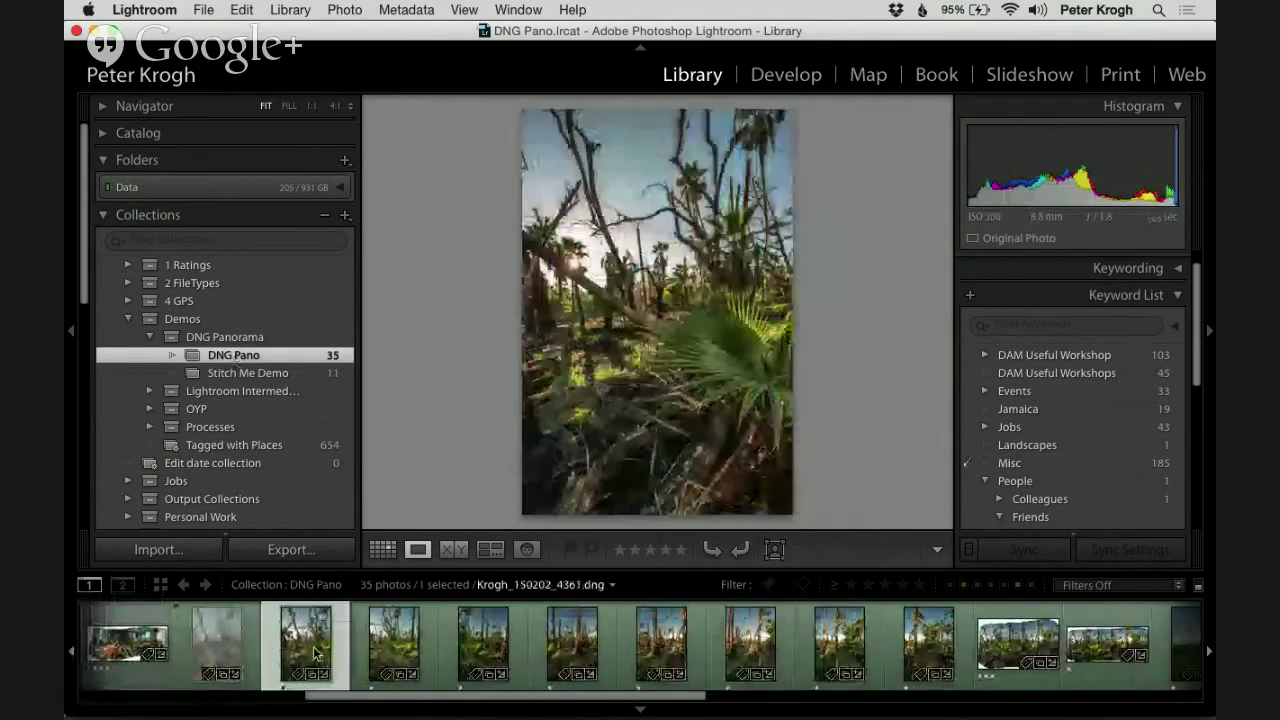
{"action": "left_click", "coordinate": [928, 645], "text": "shift"}
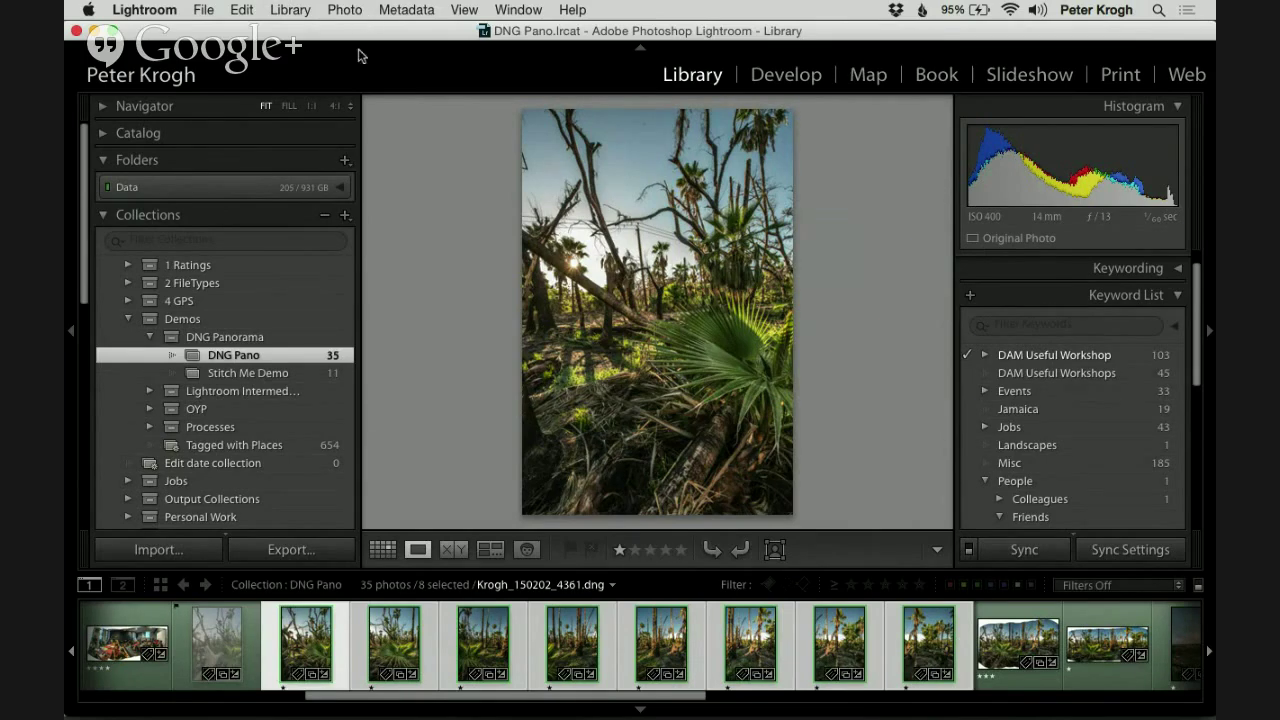
{"action": "key", "text": "g"}
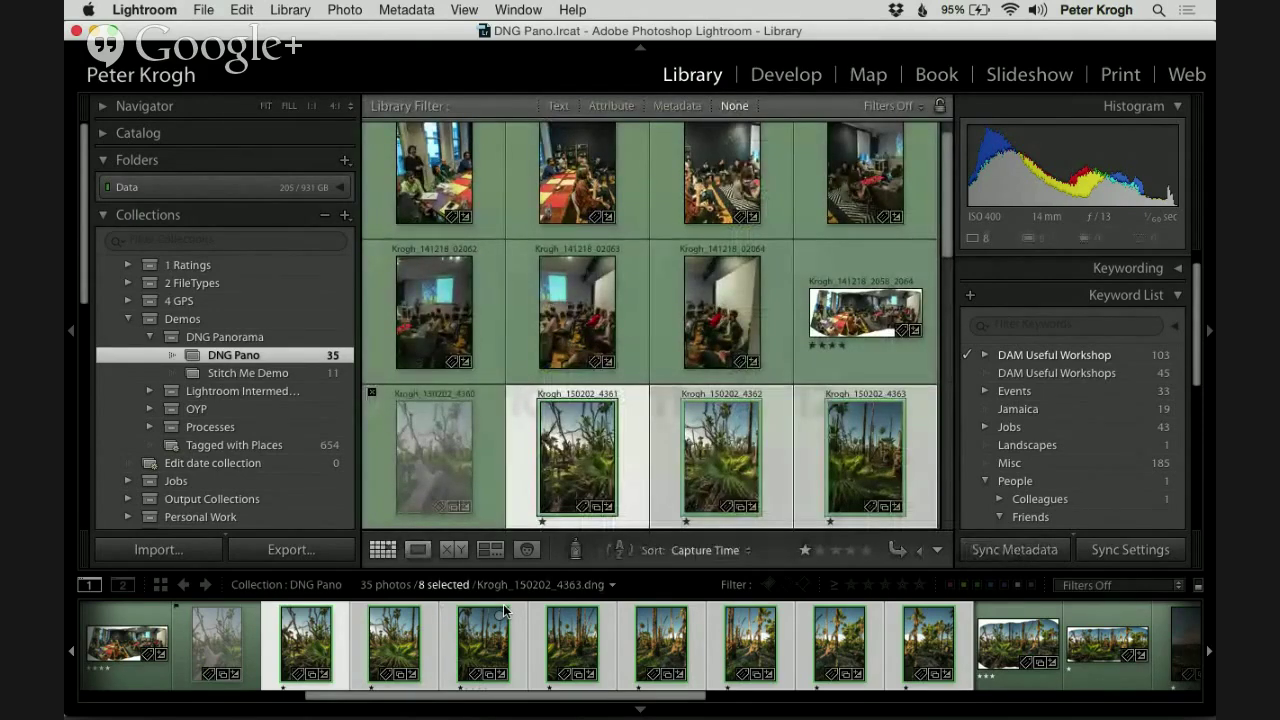
{"action": "key", "text": "super+shift+m"}
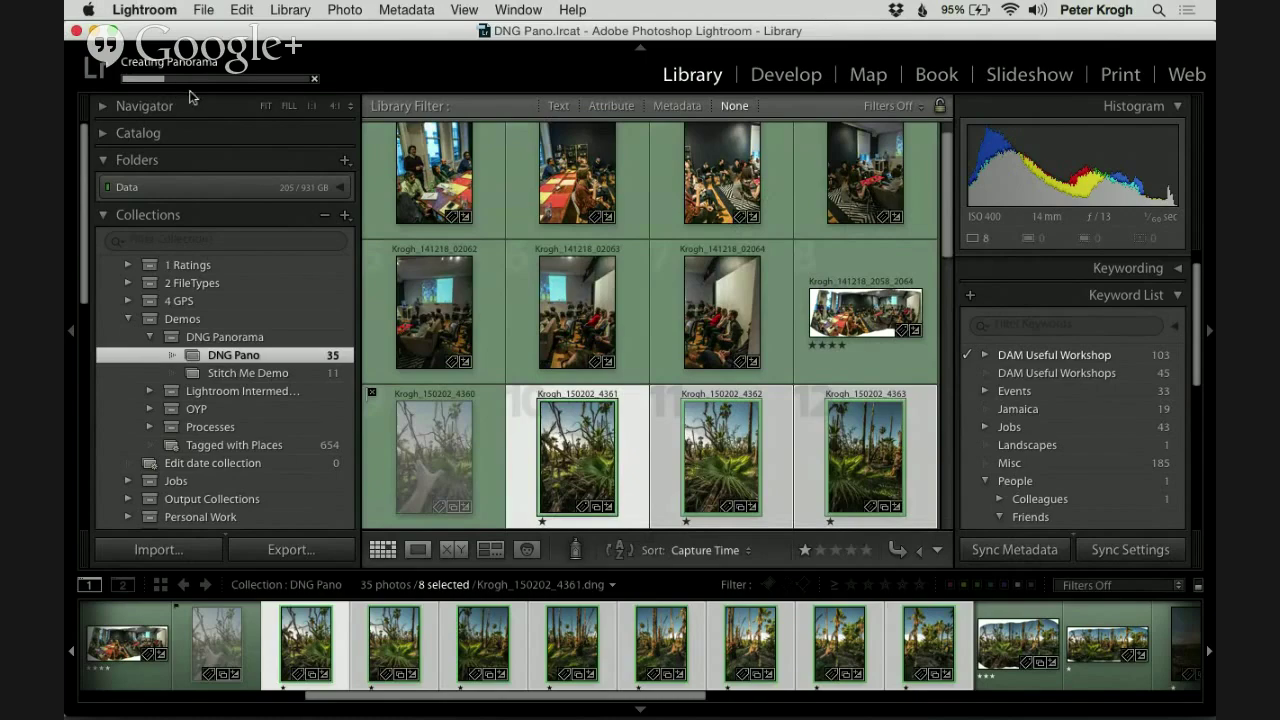
Select the fifteen sunset photos from 150205_4987 to 150205_5001 and start merging them into a second panorama
{"action": "scroll", "coordinate": [646, 425], "scroll_direction": "down", "scroll_amount": 5}
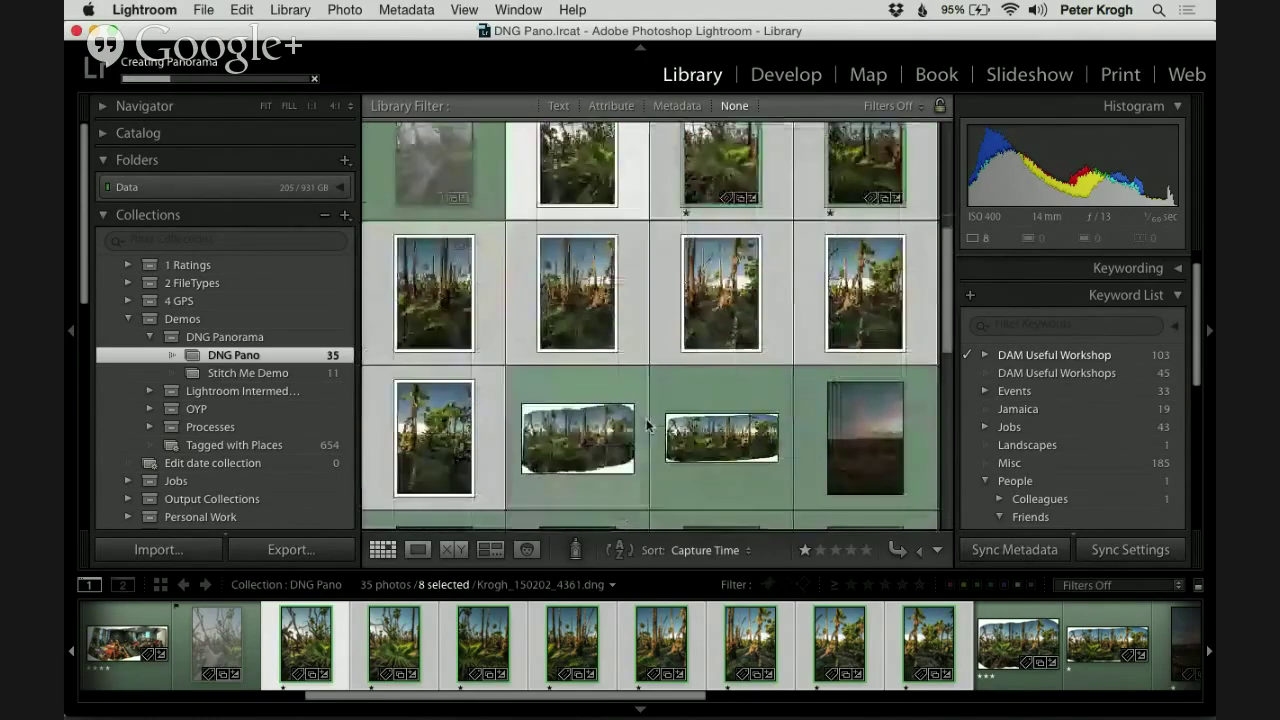
{"action": "scroll", "coordinate": [646, 425], "scroll_direction": "down", "scroll_amount": 3}
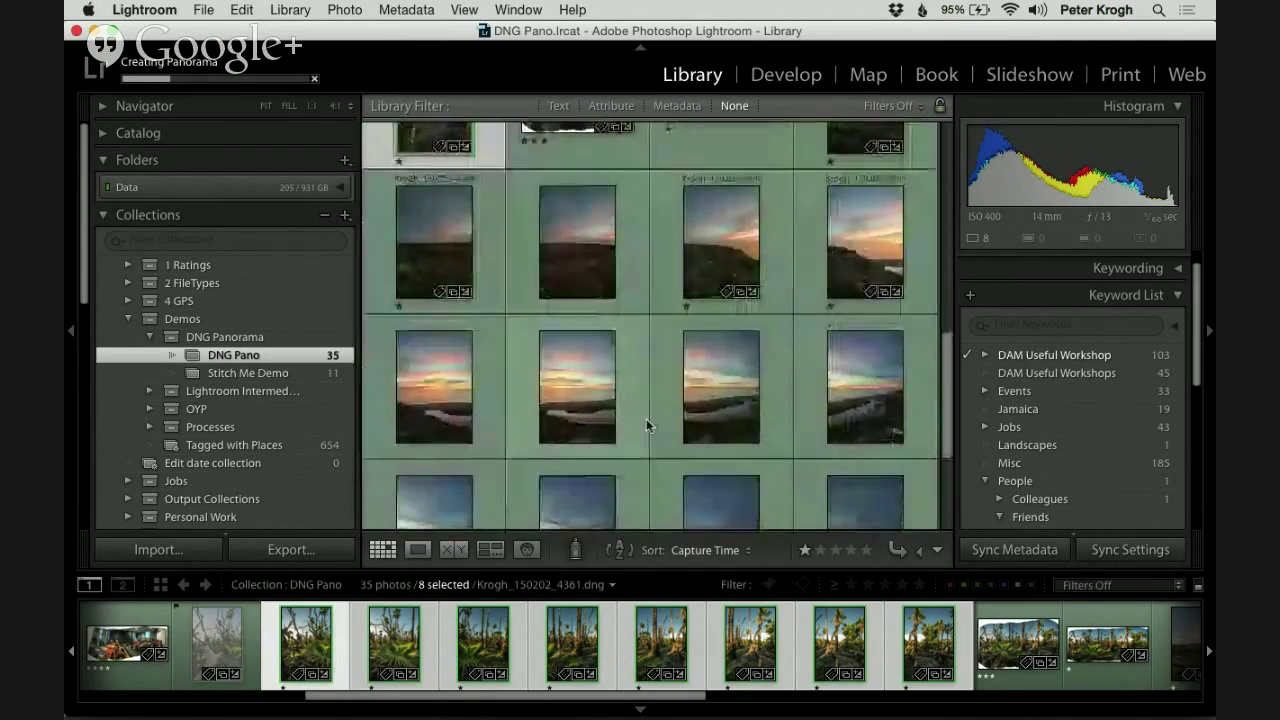
{"action": "left_click", "coordinate": [866, 145]}
{"action": "scroll", "coordinate": [824, 348], "scroll_direction": "down", "scroll_amount": 3}
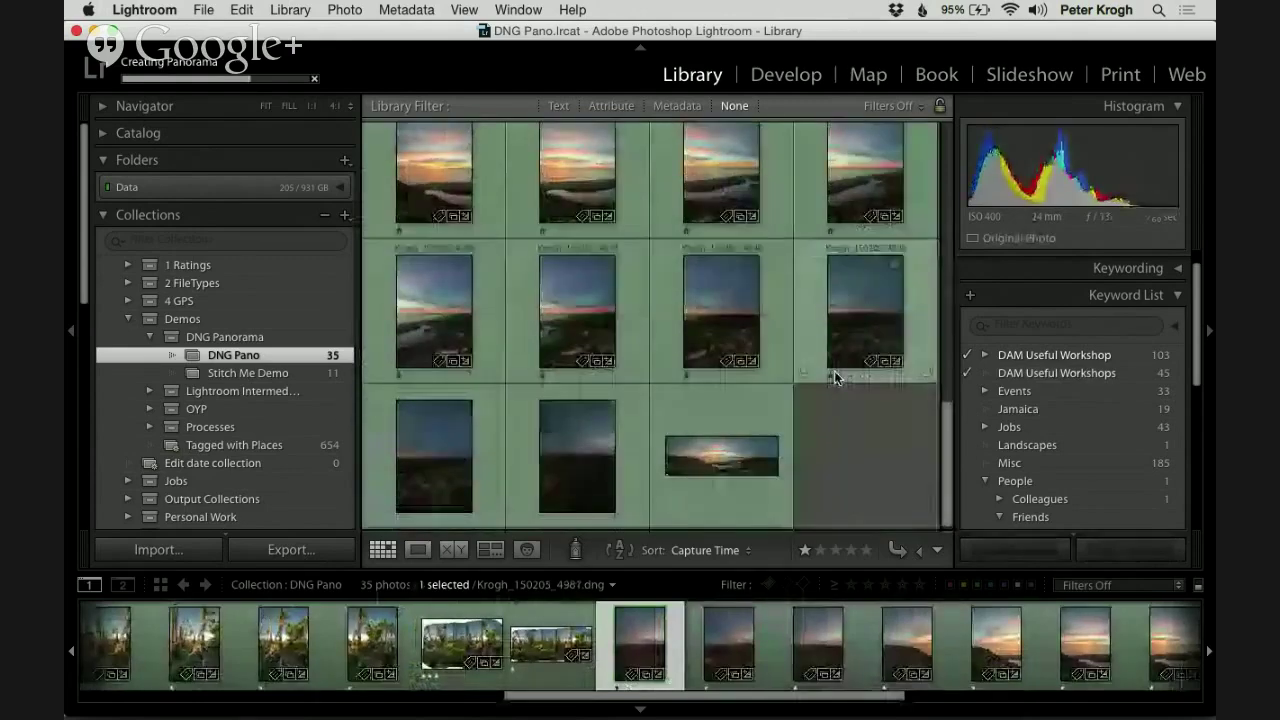
{"action": "left_click", "coordinate": [560, 470], "text": "shift"}
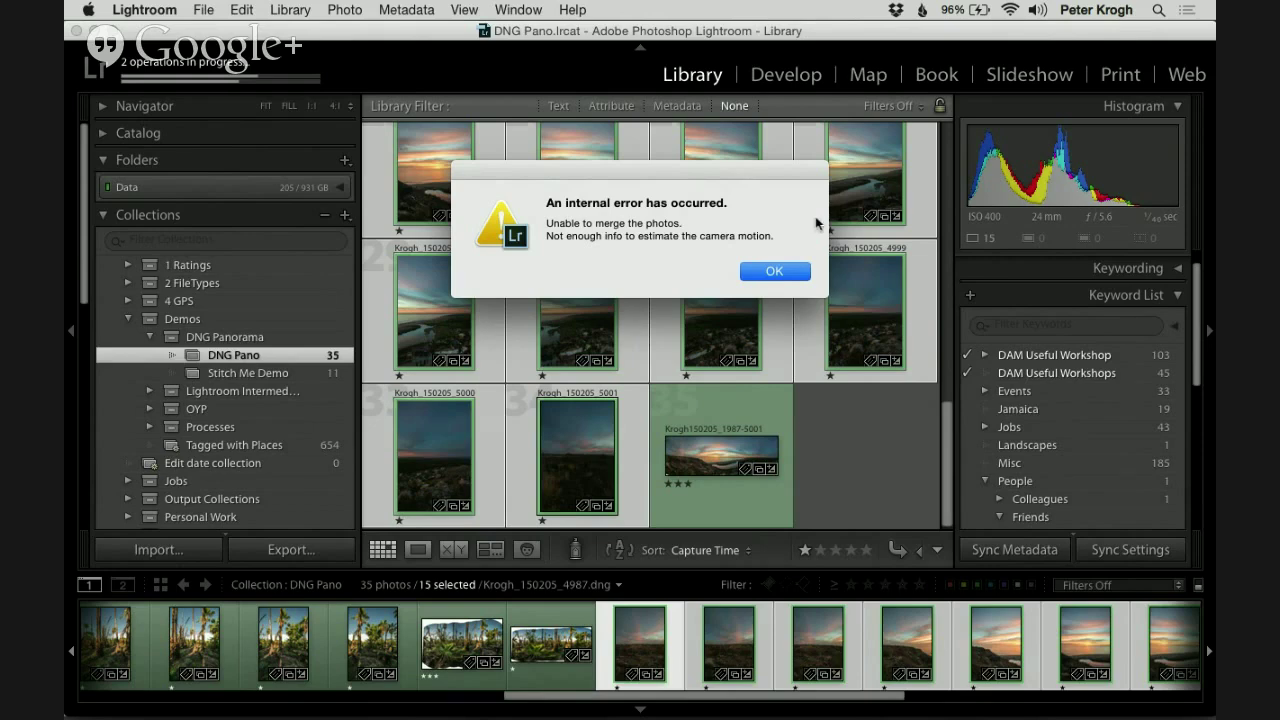
Switch to the Google+ Hangouts call in Safari
{"action": "mouse_move", "coordinate": [375, 705]}
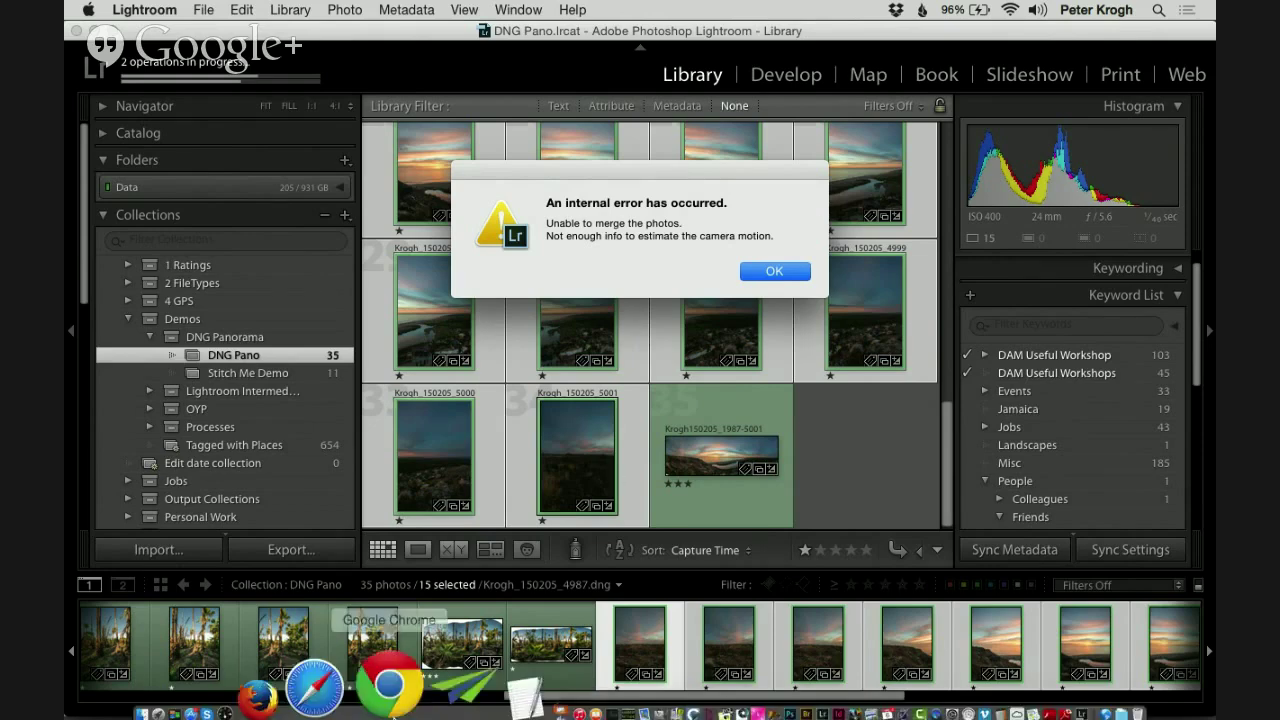
{"action": "left_click", "coordinate": [378, 662]}
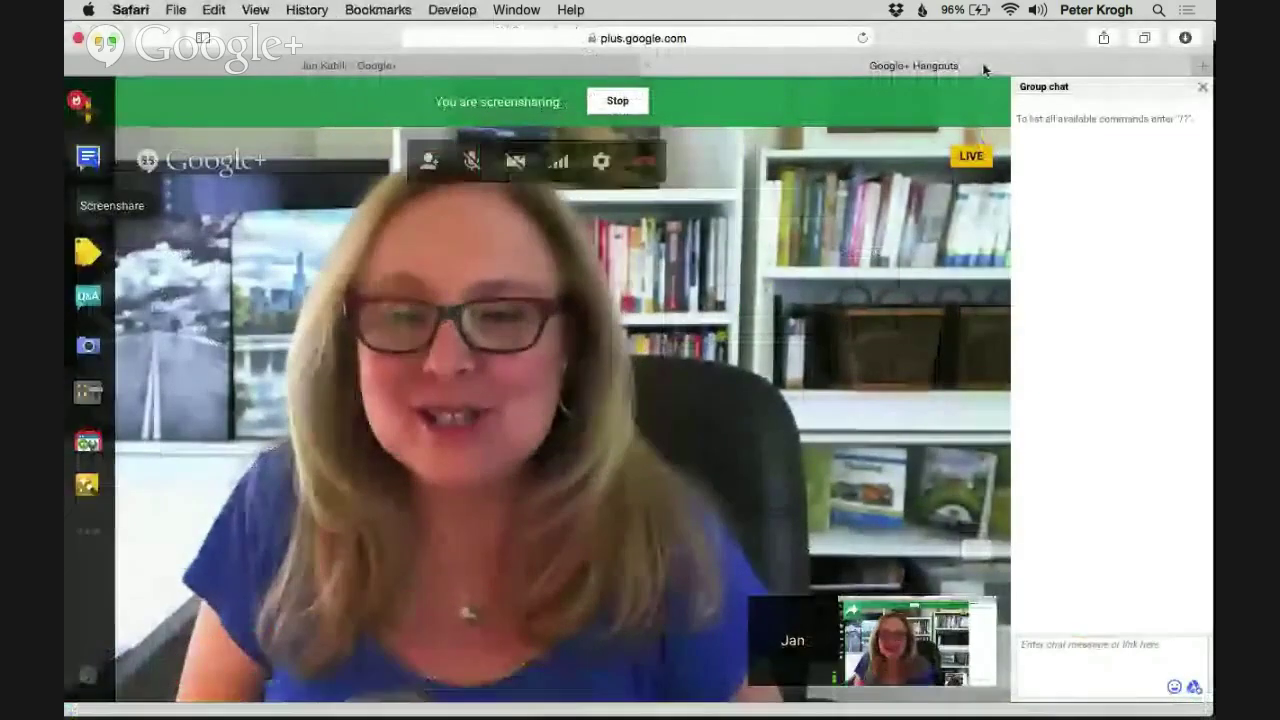